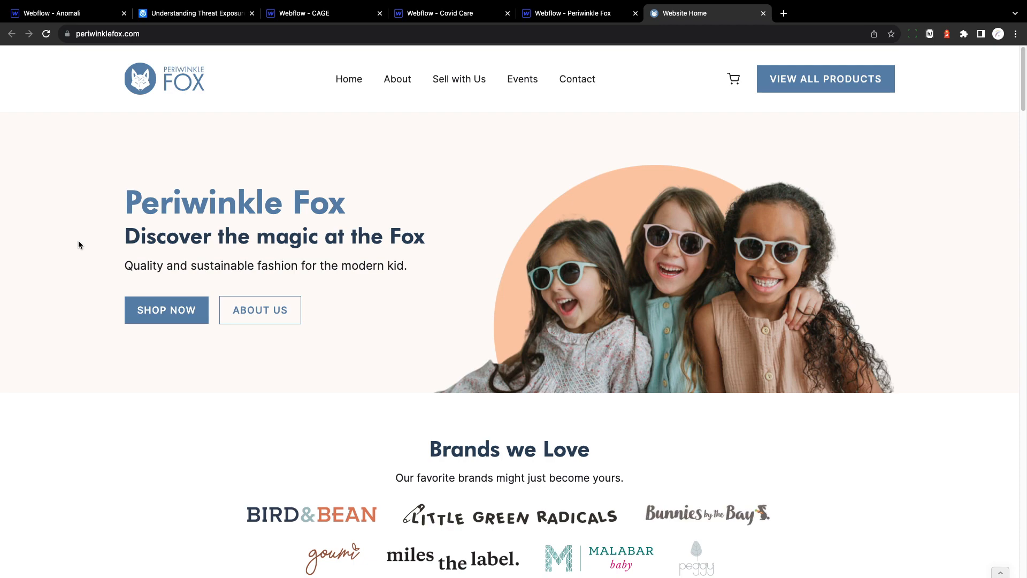
Step: Look through the Periwinkle Fox home page, from the hero section to the newsletter signup form in the footer
left_click(153, 34)
left_click(75, 312)
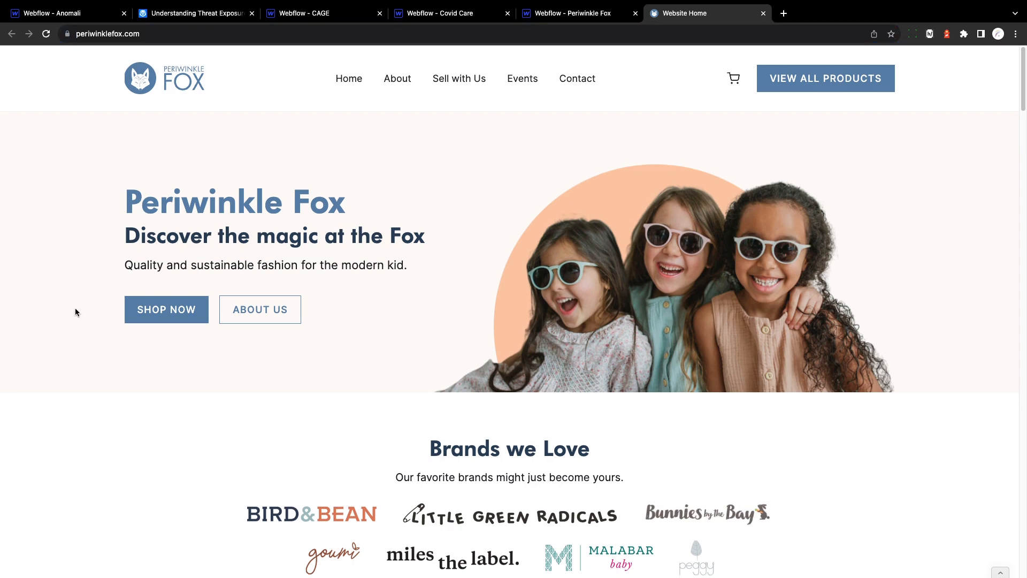
scroll(75, 312, "down", 20)
scroll(75, 312, "down", 20)
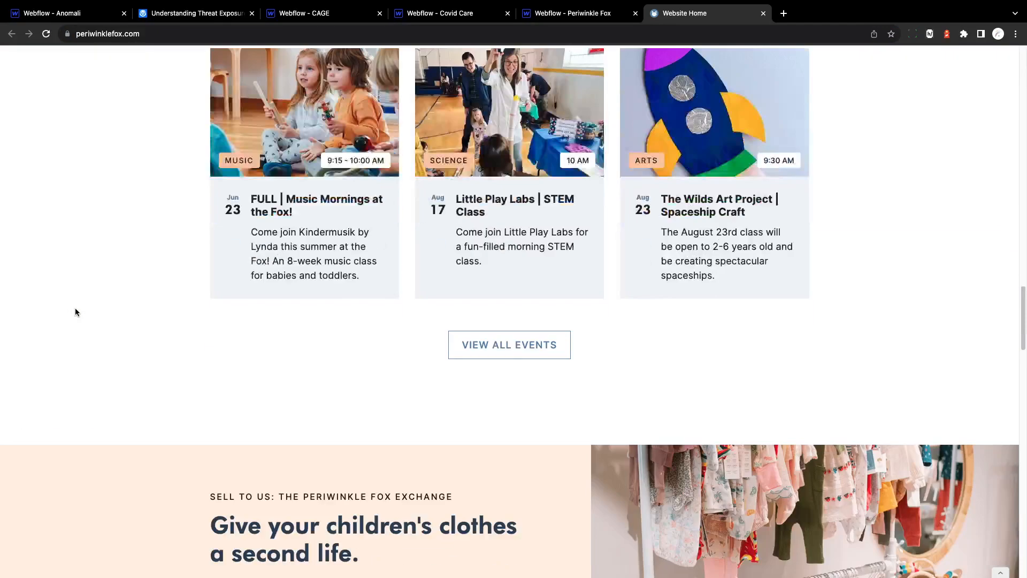
scroll(75, 312, "down", 1)
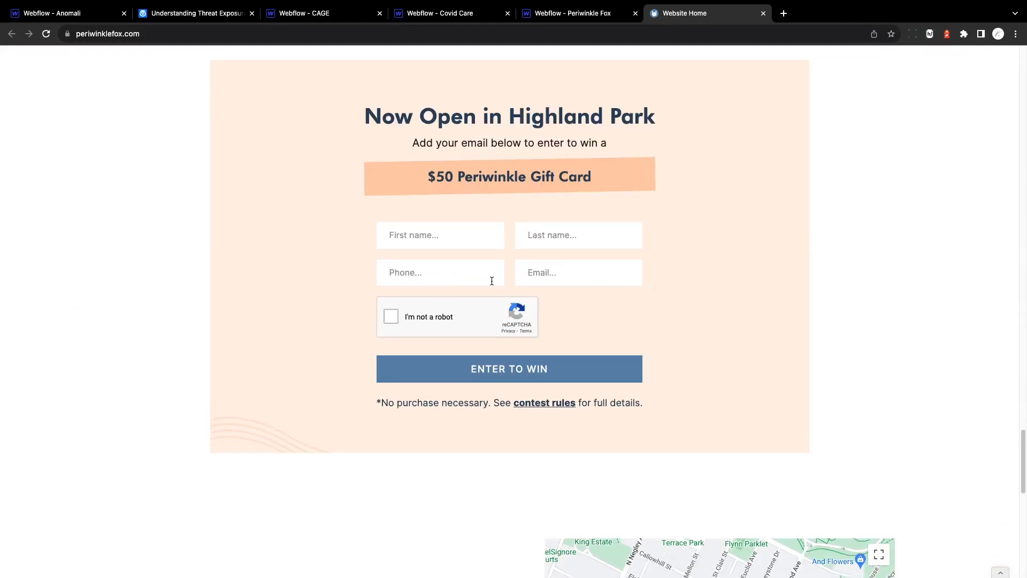
scroll(238, 299, "down", 12)
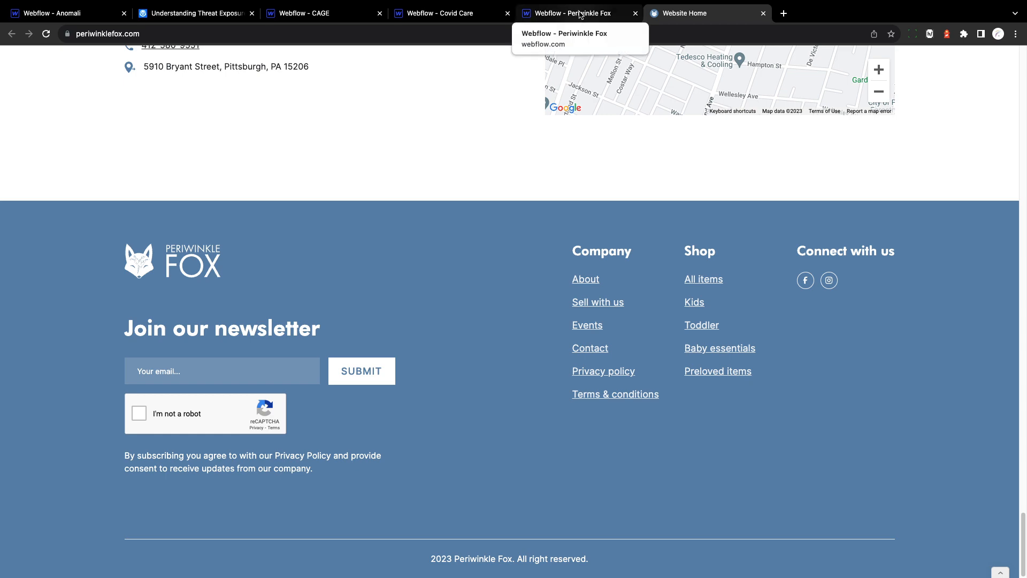
Step: Switch to the Webflow University lesson on adding Mailchimp subscribers with Logic and review its setup instructions
key("ctrl+Left")
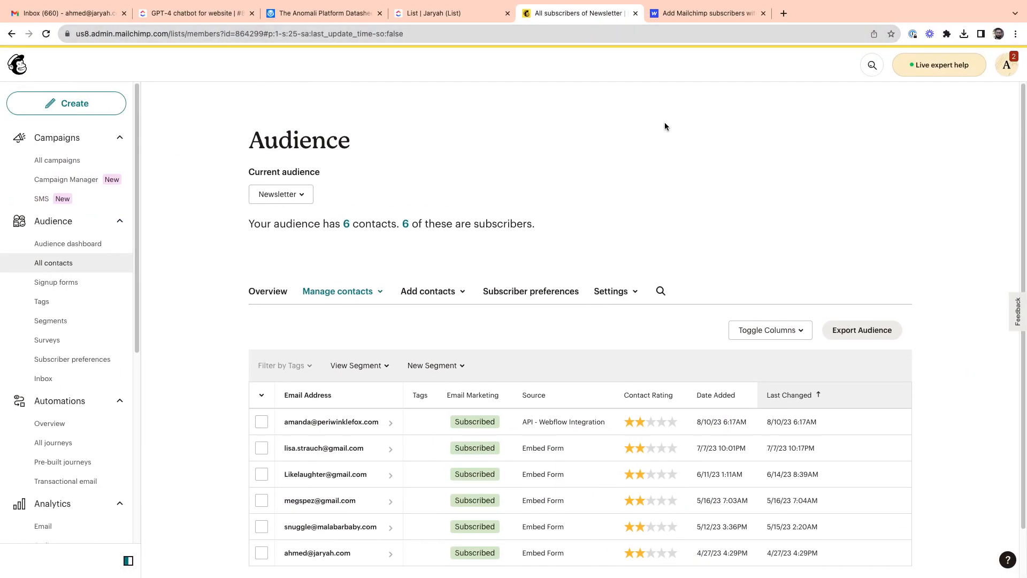
left_click(687, 12)
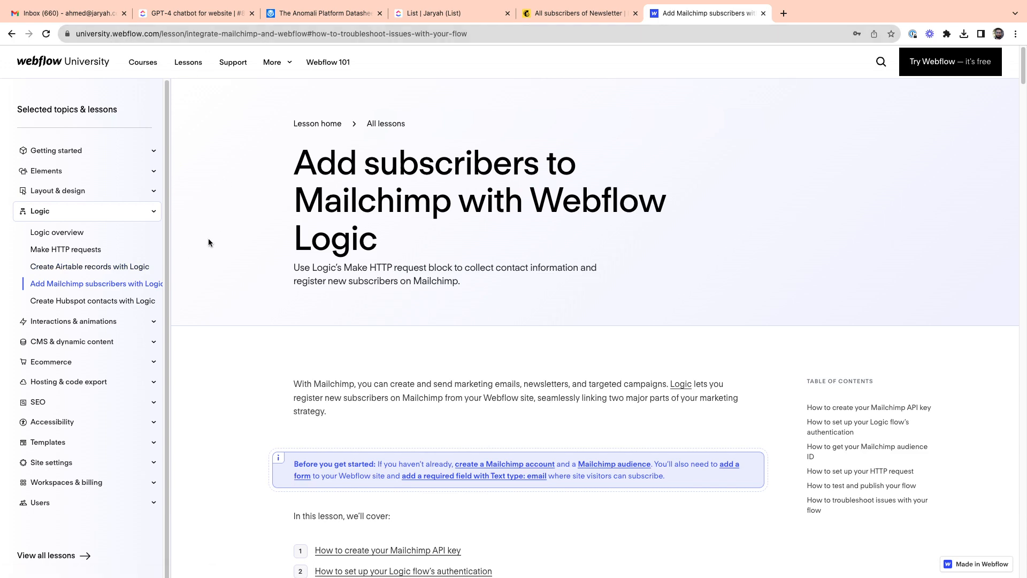
scroll(209, 243, "down", 20)
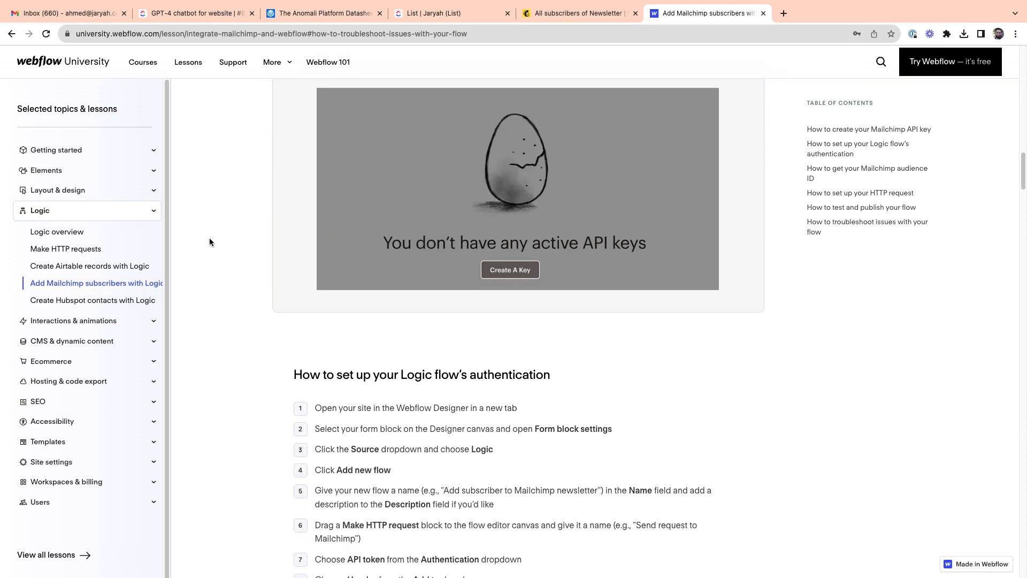
scroll(210, 242, "down", 20)
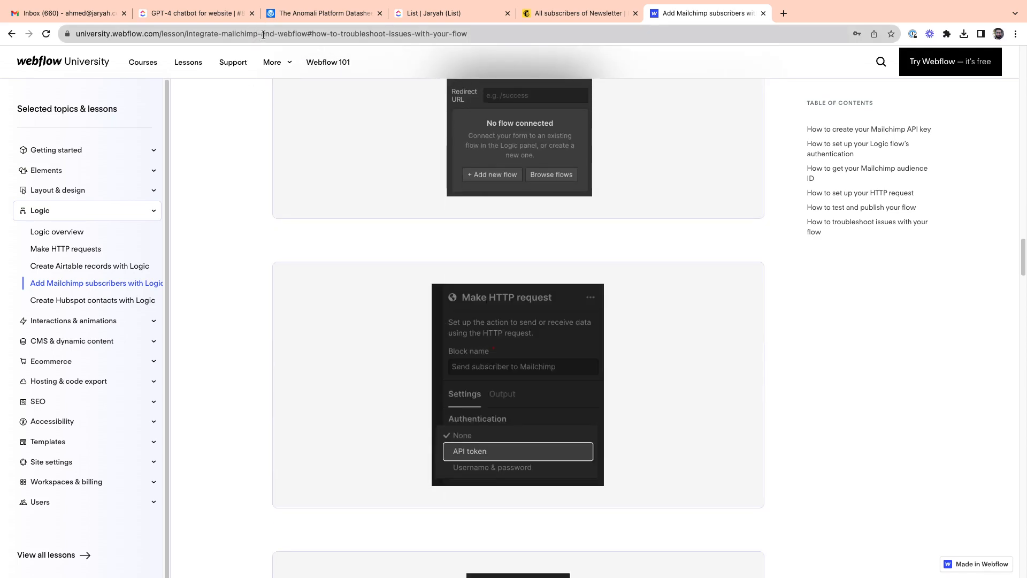
scroll(246, 239, "up", 15)
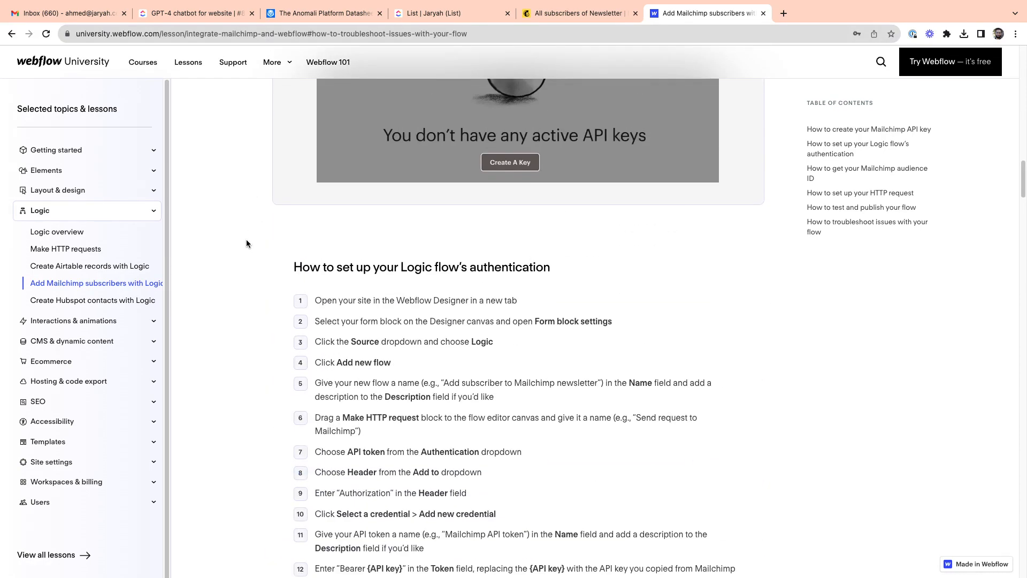
scroll(247, 239, "down", 15)
scroll(214, 239, "down", 9)
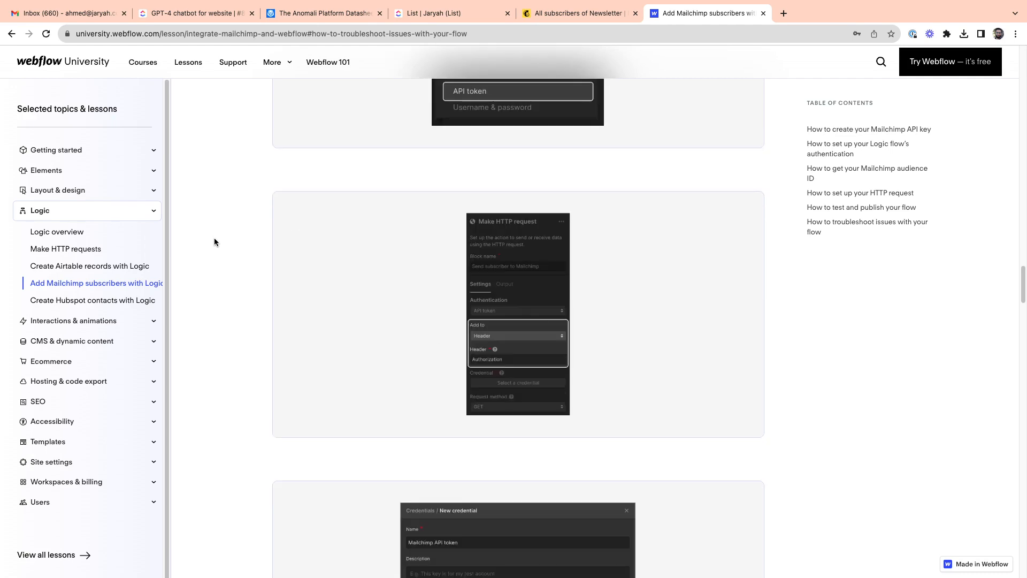
scroll(230, 274, "down", 15)
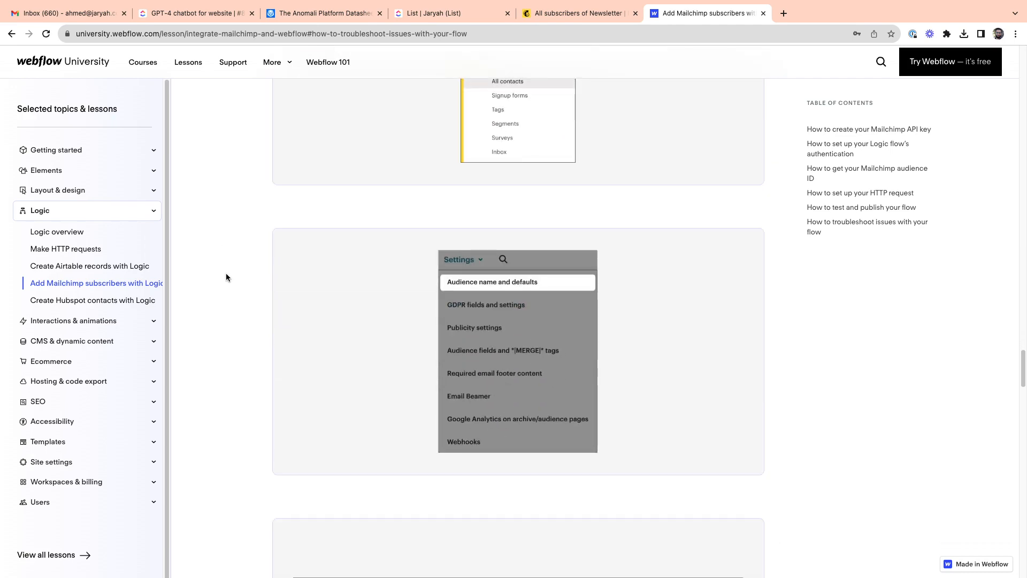
scroll(226, 273, "up", 20)
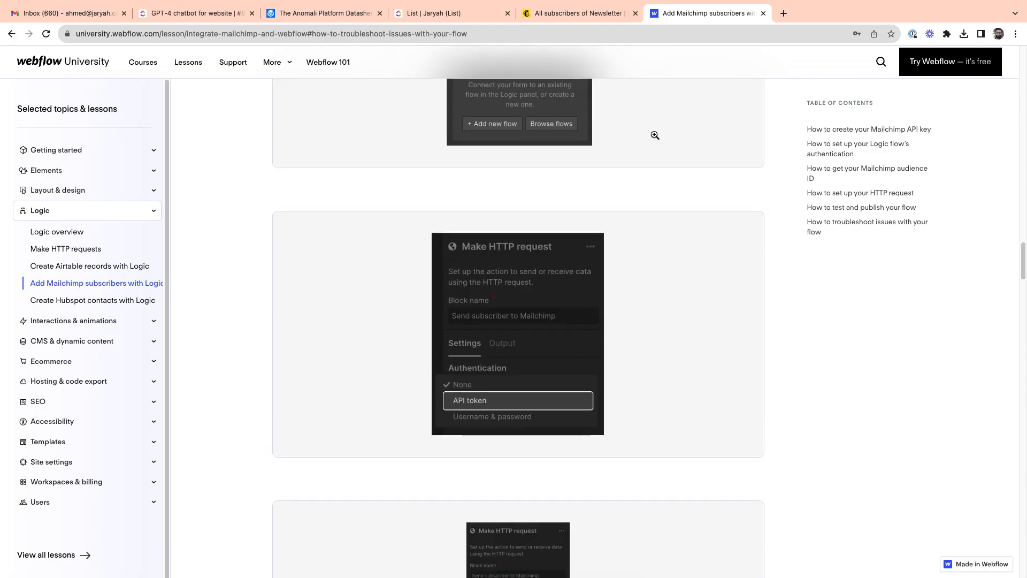
Step: Return to the Periwinkle Fox project in the Webflow Designer and open its Newsletter flow in Logic
key("ctrl+Left")
key("ctrl+Right")
key("ctrl+Right")
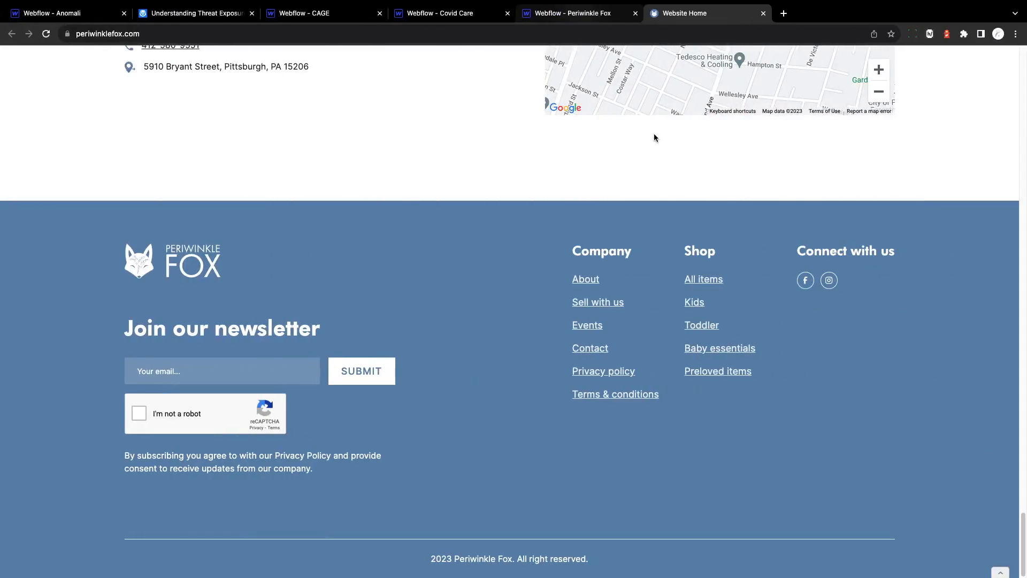
left_click(605, 19)
left_click(897, 237)
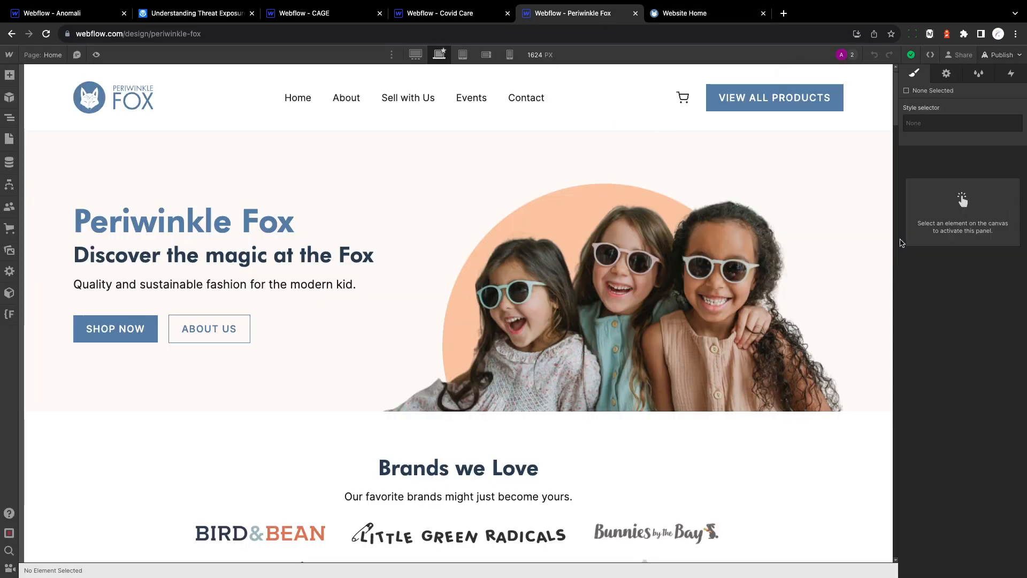
left_click(11, 185)
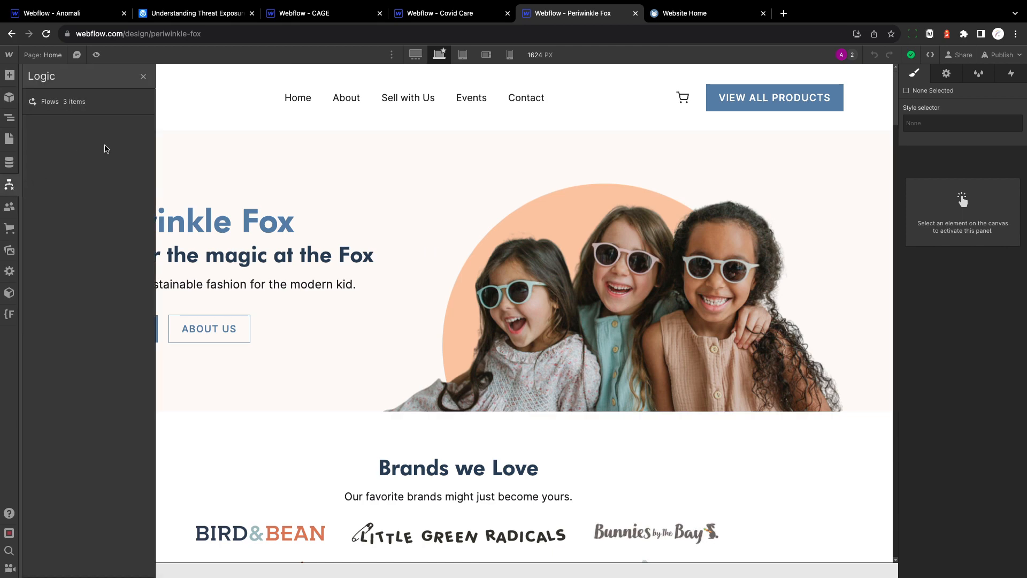
left_click(76, 101)
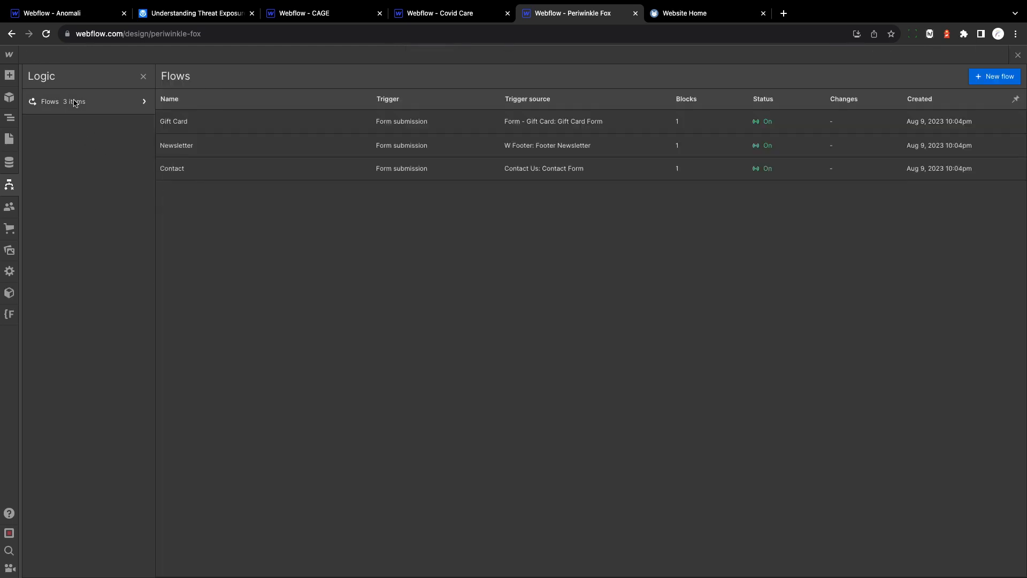
left_click(234, 152)
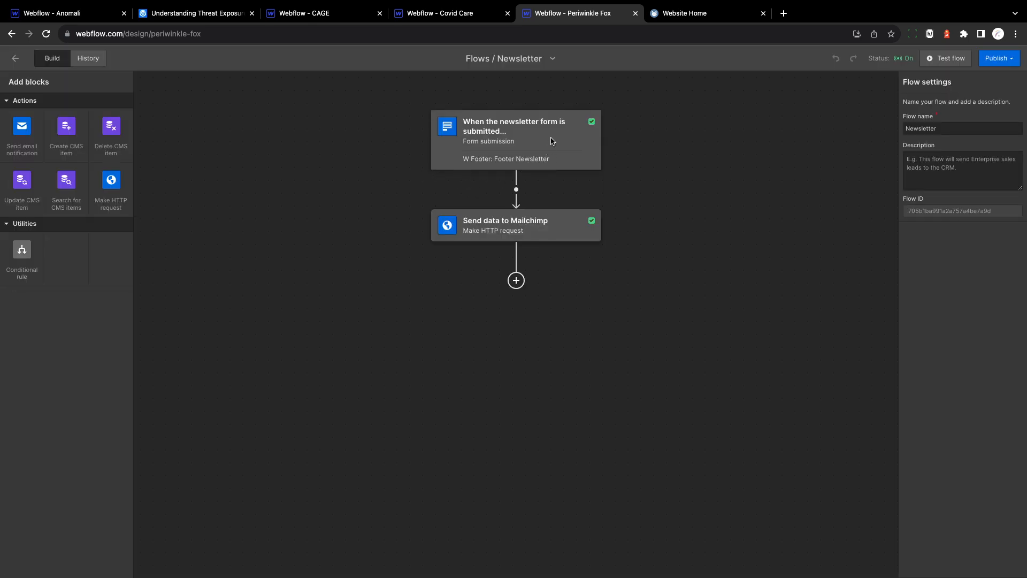
Step: Switch to Mailchimp's Audience page and check which audiences can be selected besides Newsletter
key("ctrl+Left")
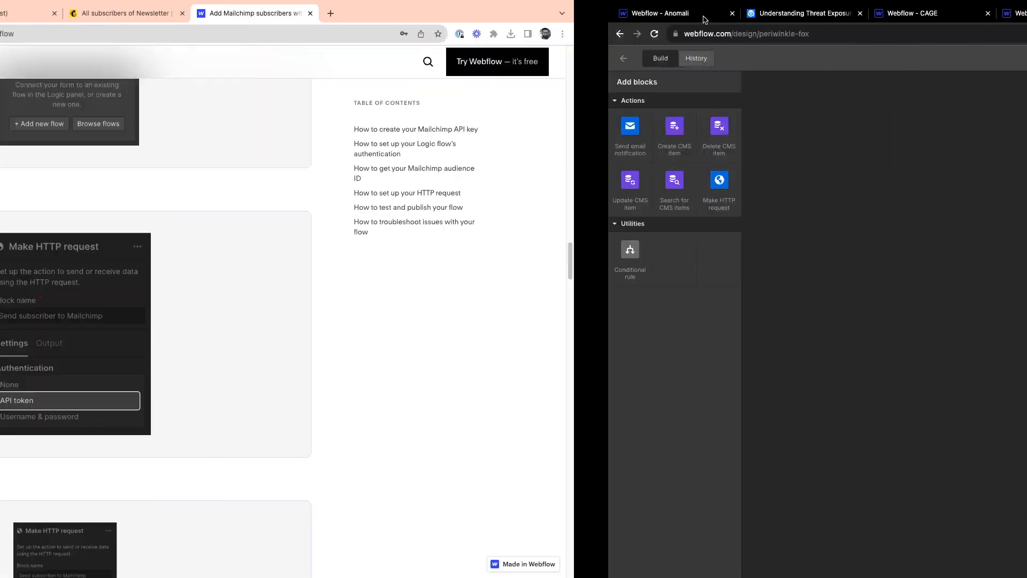
left_click(603, 12)
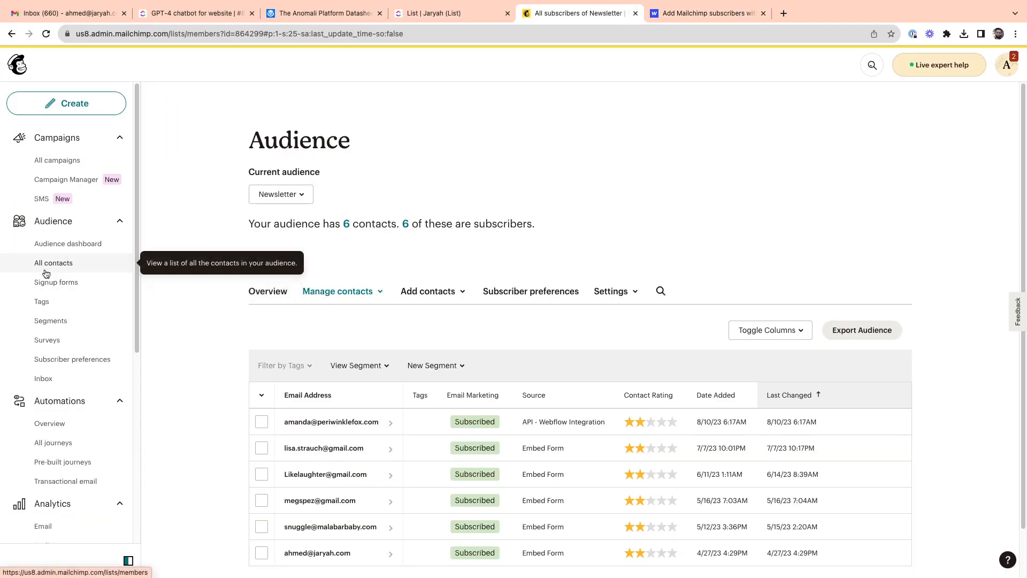
left_click(288, 197)
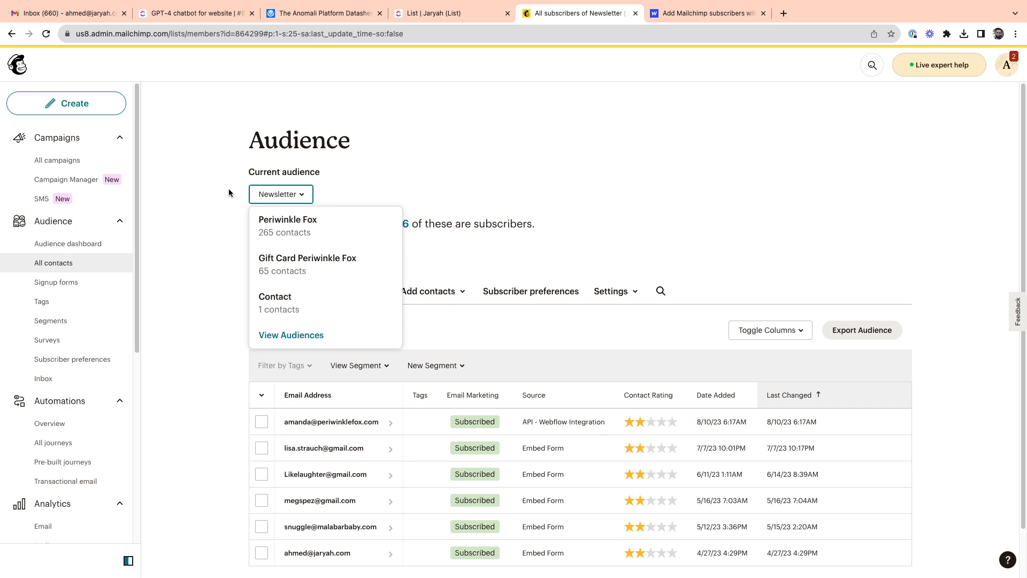
left_click(277, 201)
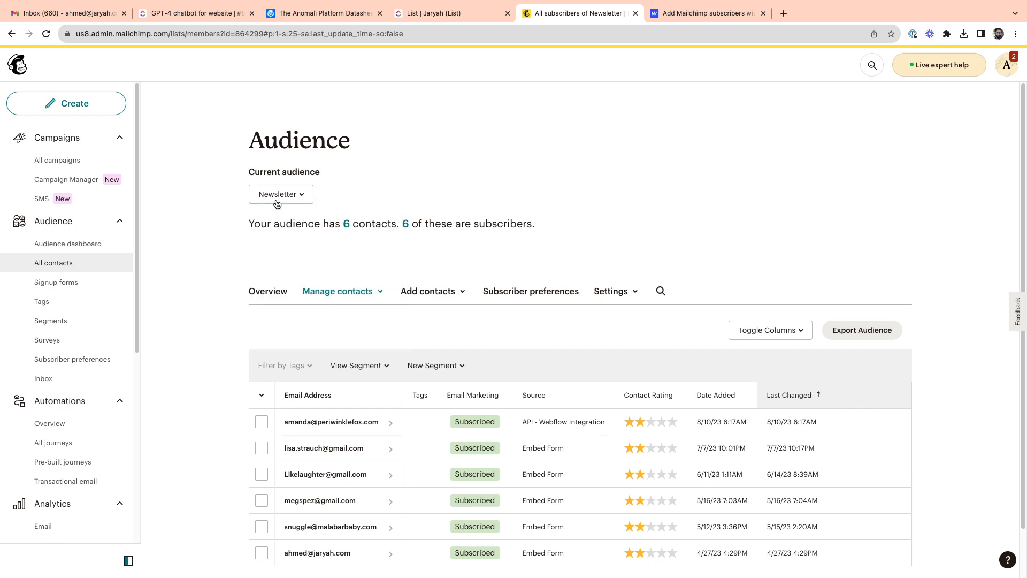
left_click_drag(250, 143, 364, 146)
left_click(377, 156)
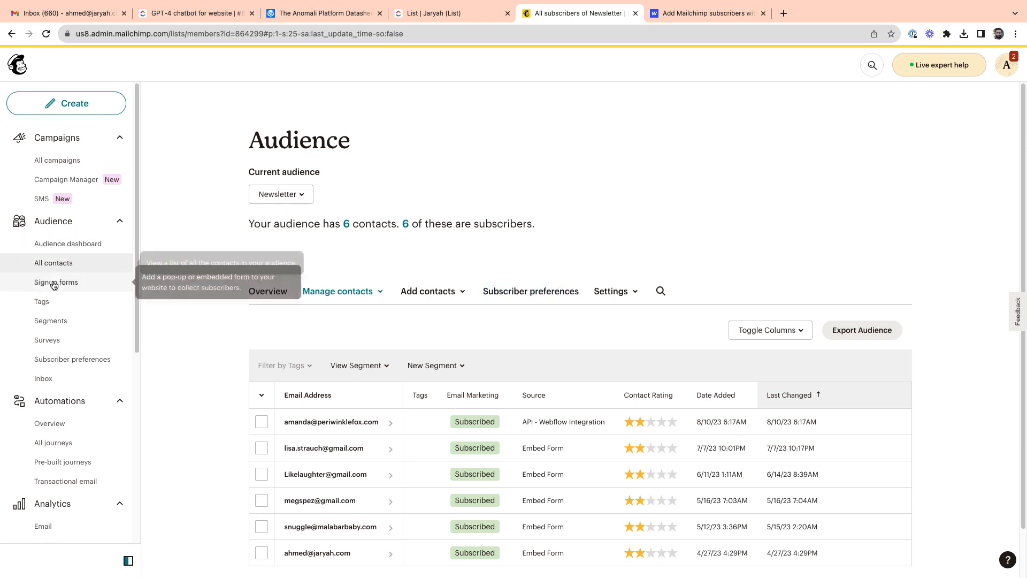
Step: View the Newsletter audience dashboard and its management options, and return to the audience's contacts
left_click(61, 247)
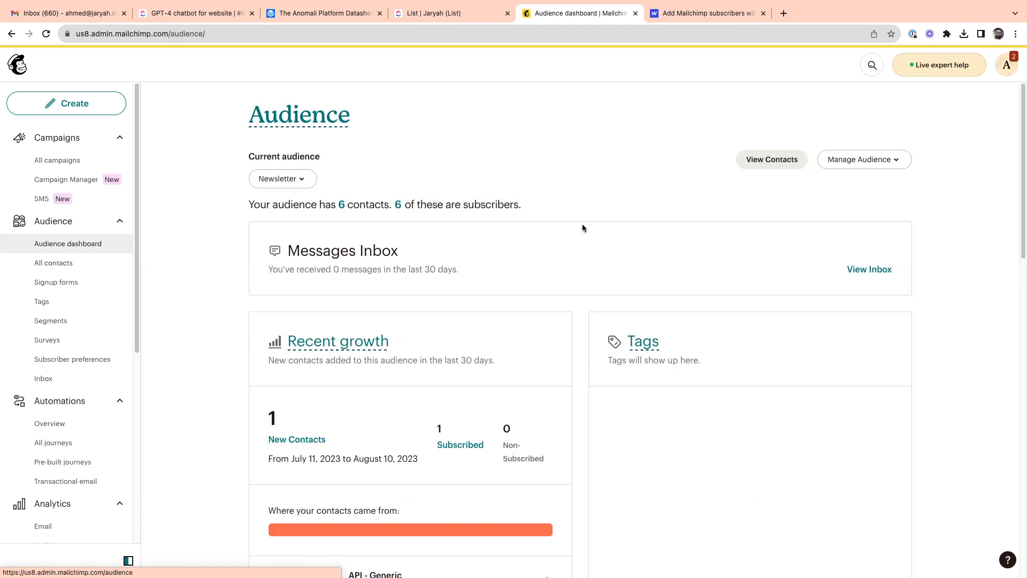
left_click(893, 159)
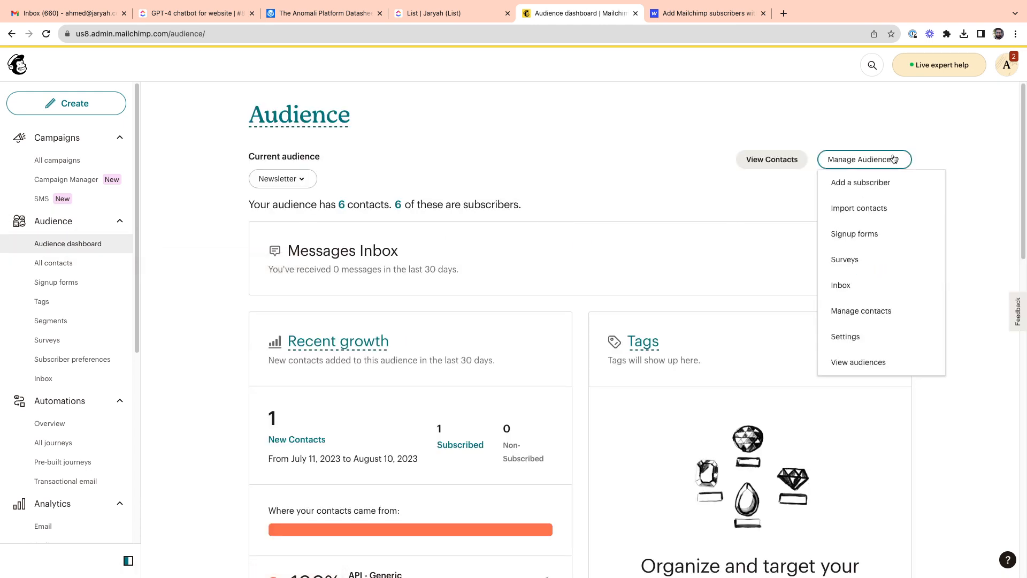
left_click(904, 132)
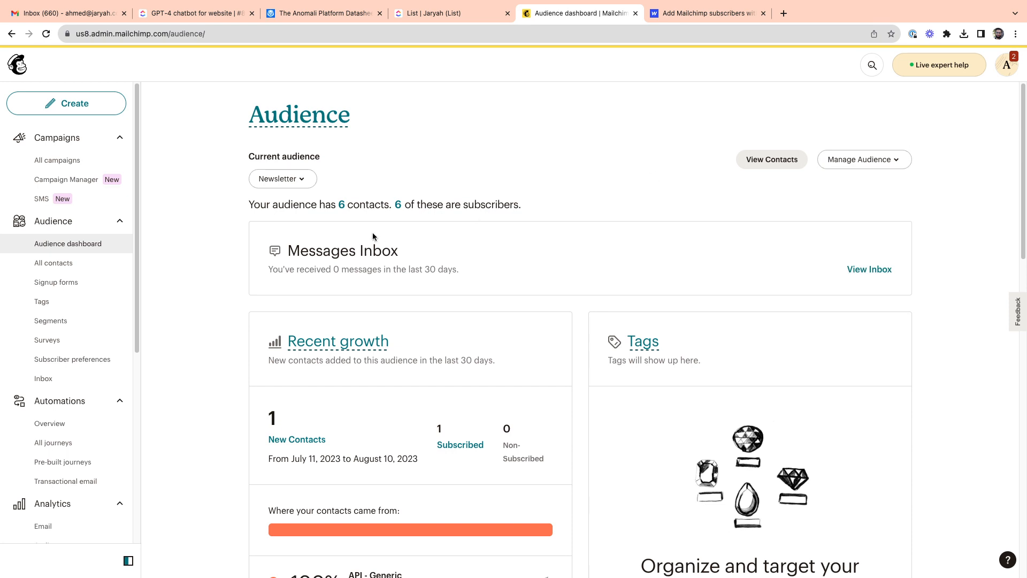
left_click(762, 166)
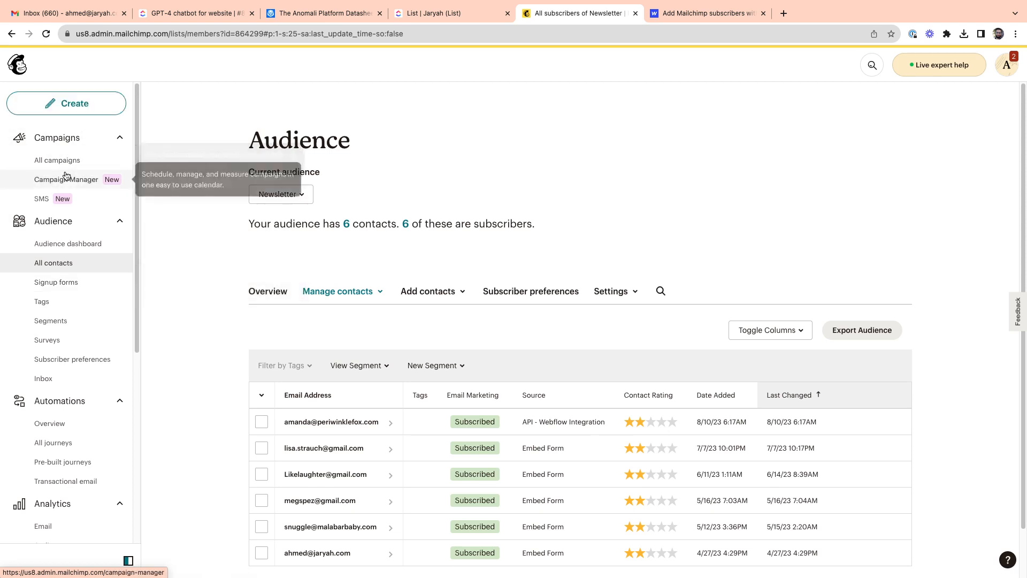
Step: Open the overview of all audiences through the audience dashboard's management options
scroll(76, 378, "down", 4)
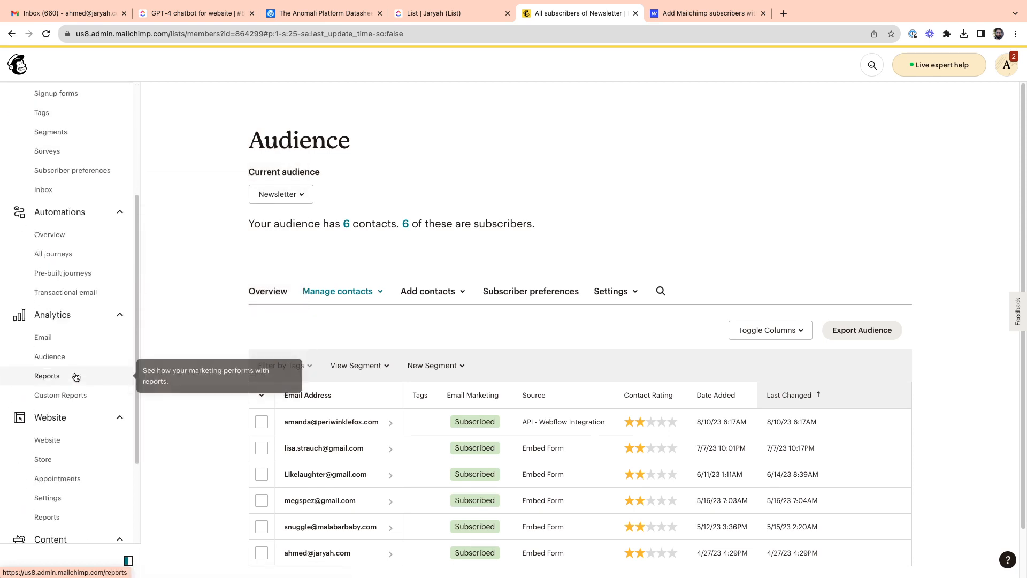
scroll(75, 377, "down", 1)
scroll(75, 376, "up", 2)
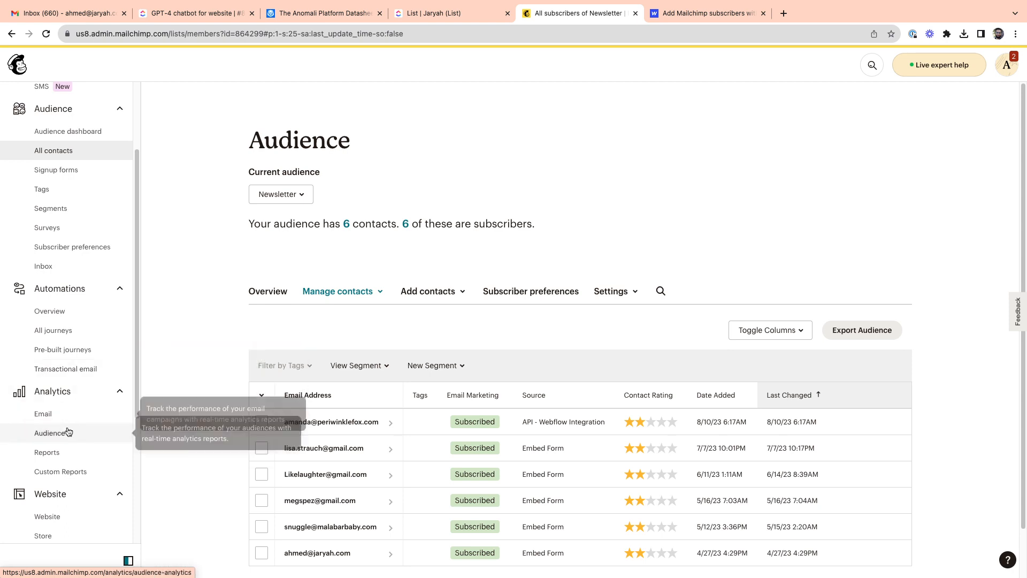
scroll(70, 305, "up", 3)
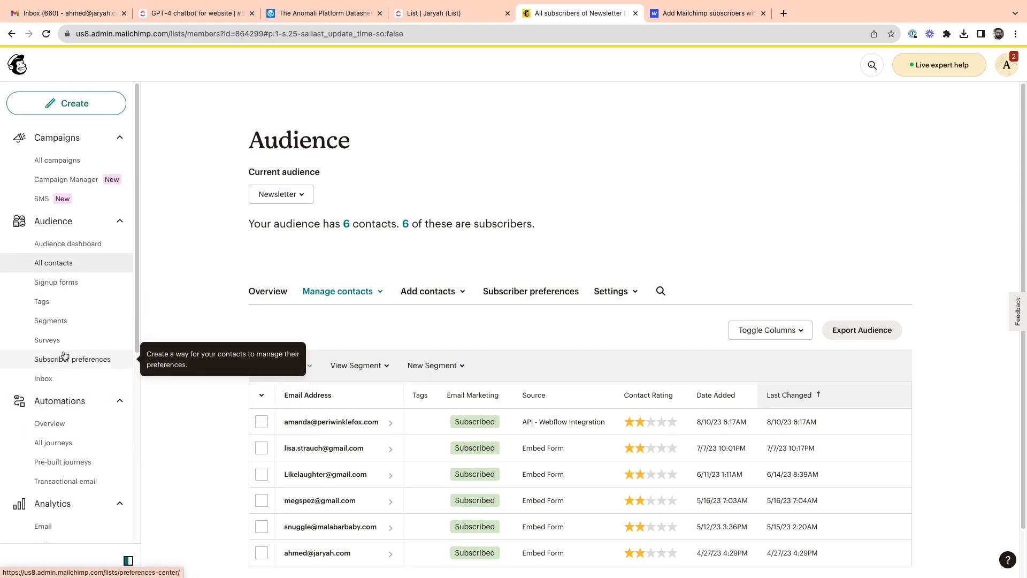
left_click(89, 246)
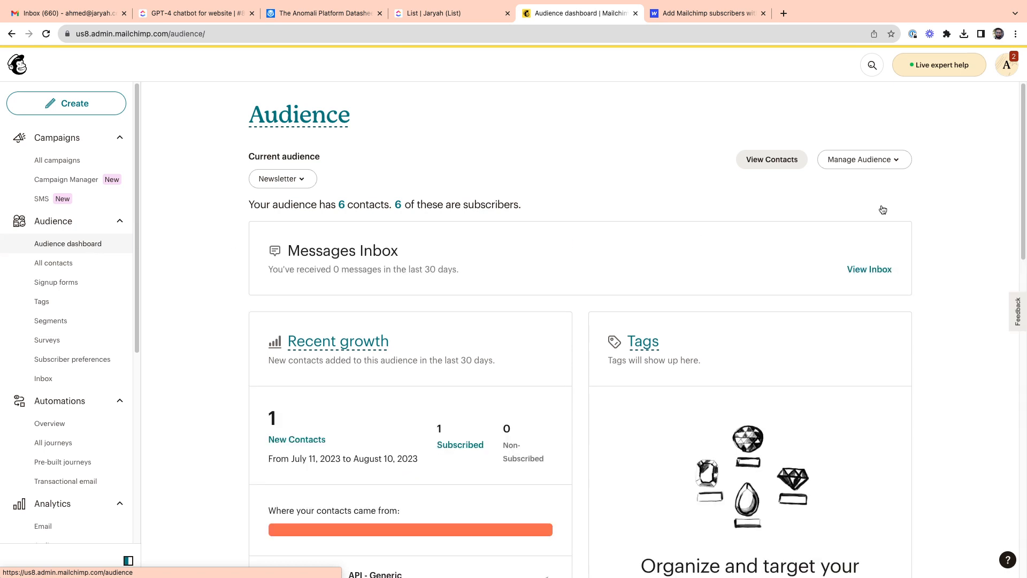
left_click(867, 163)
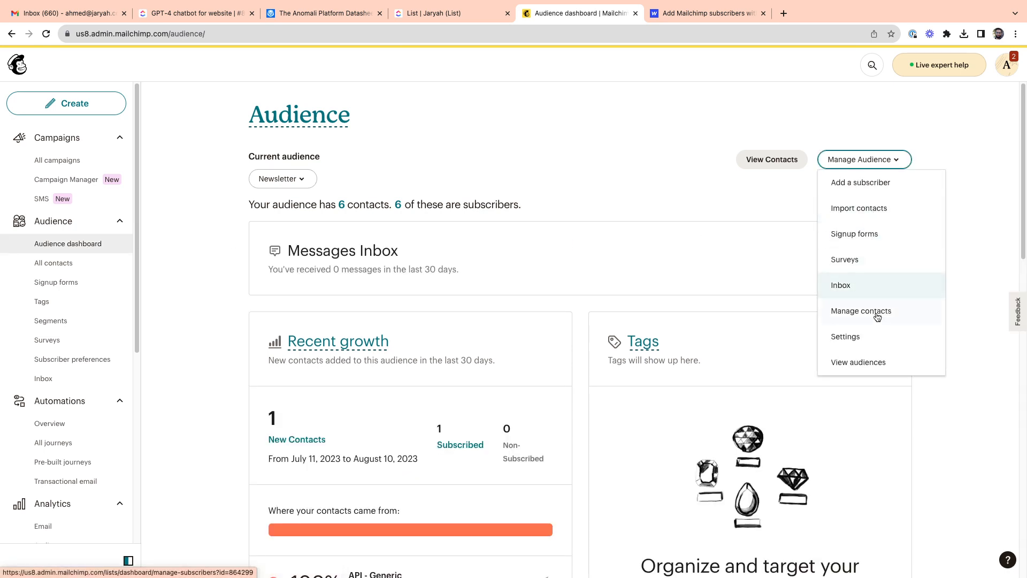
left_click(847, 363)
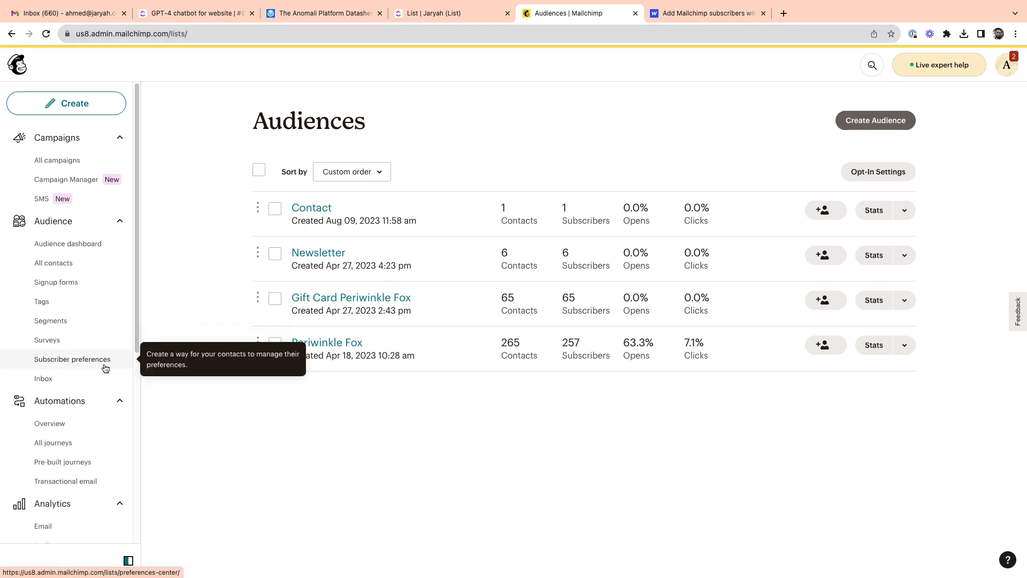
Step: Open the form builder from the Newsletter audience's signup forms
scroll(94, 368, "down", 3)
scroll(85, 342, "up", 3)
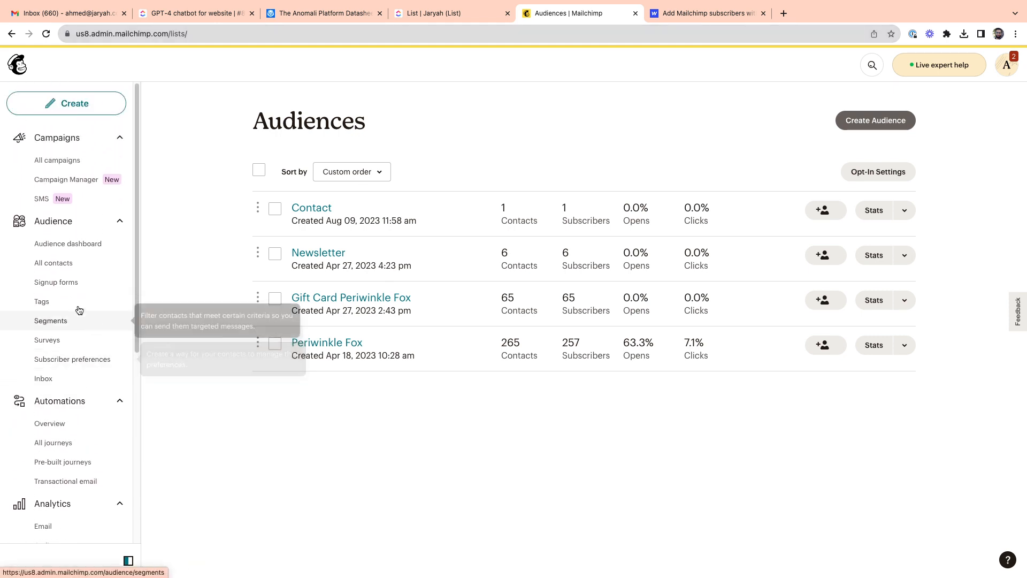
left_click(69, 283)
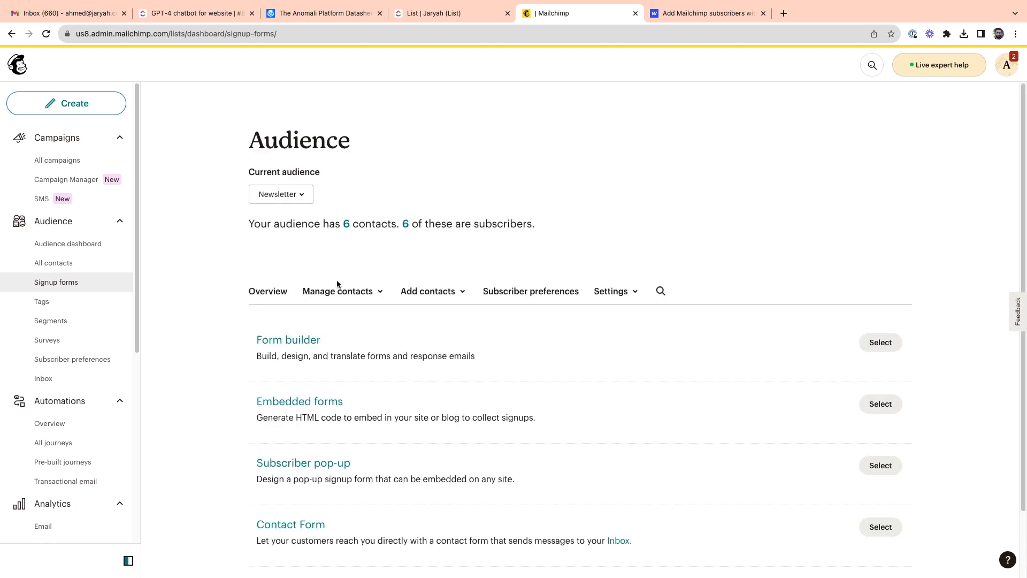
left_click(299, 204)
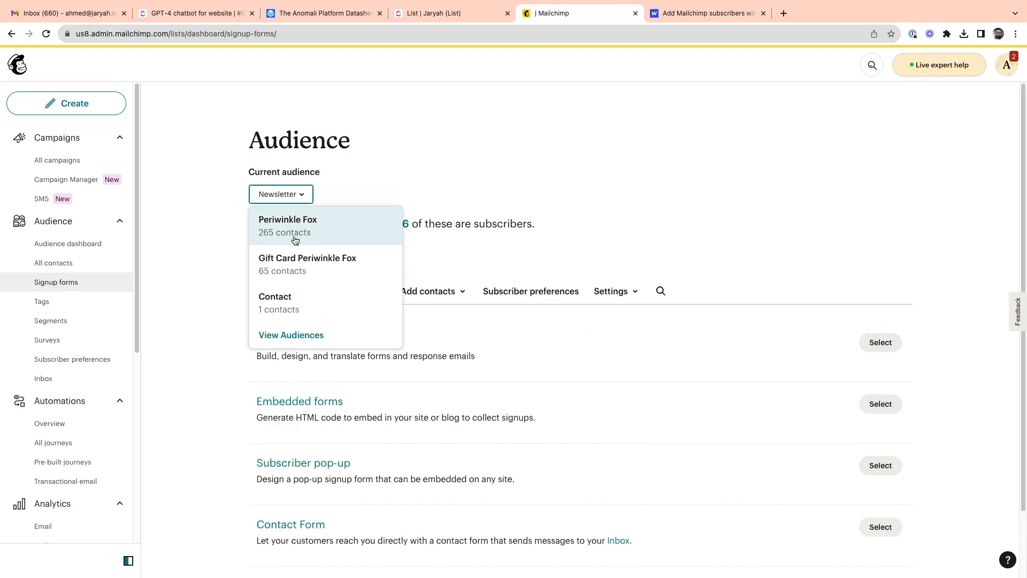
left_click(200, 248)
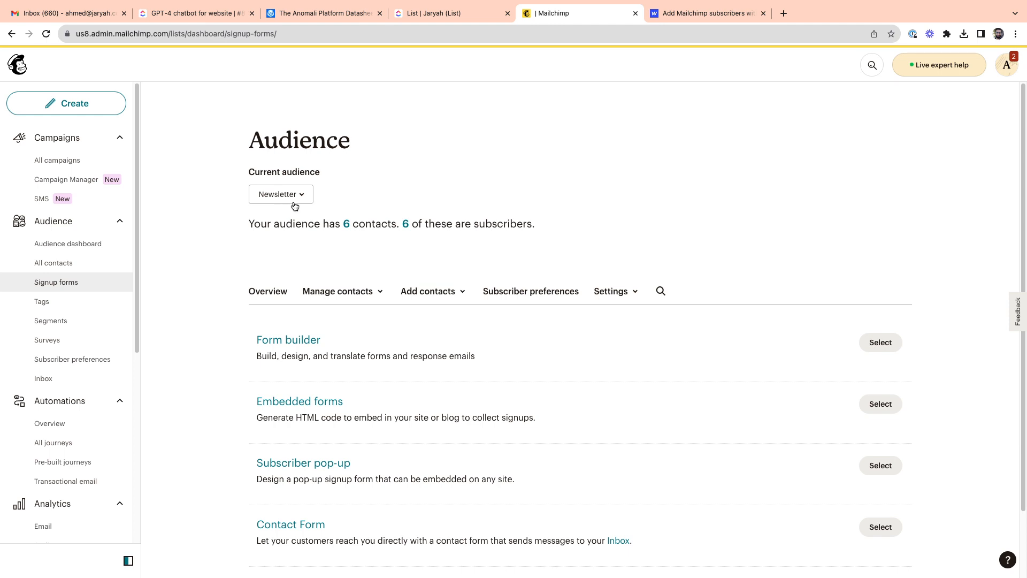
left_click(880, 343)
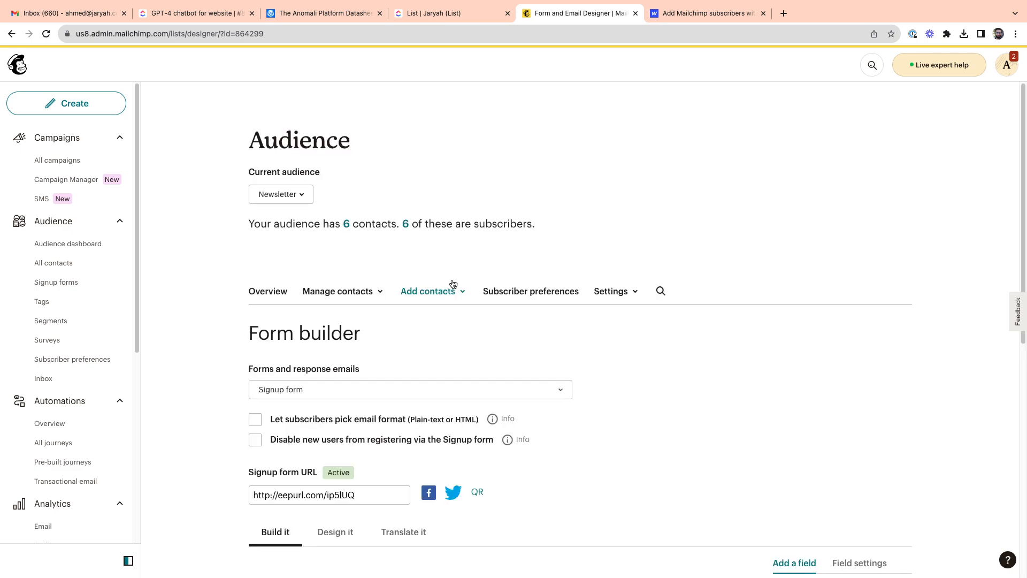
Step: Show the field settings of Email Address in the Newsletter signup form
scroll(266, 298, "down", 8)
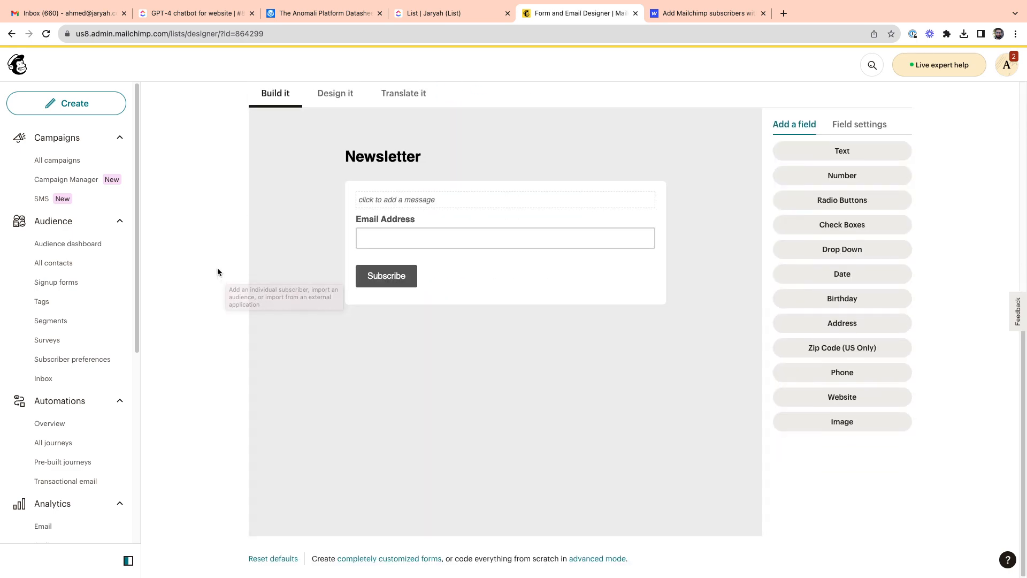
left_click(462, 217)
scroll(477, 284, "up", 1)
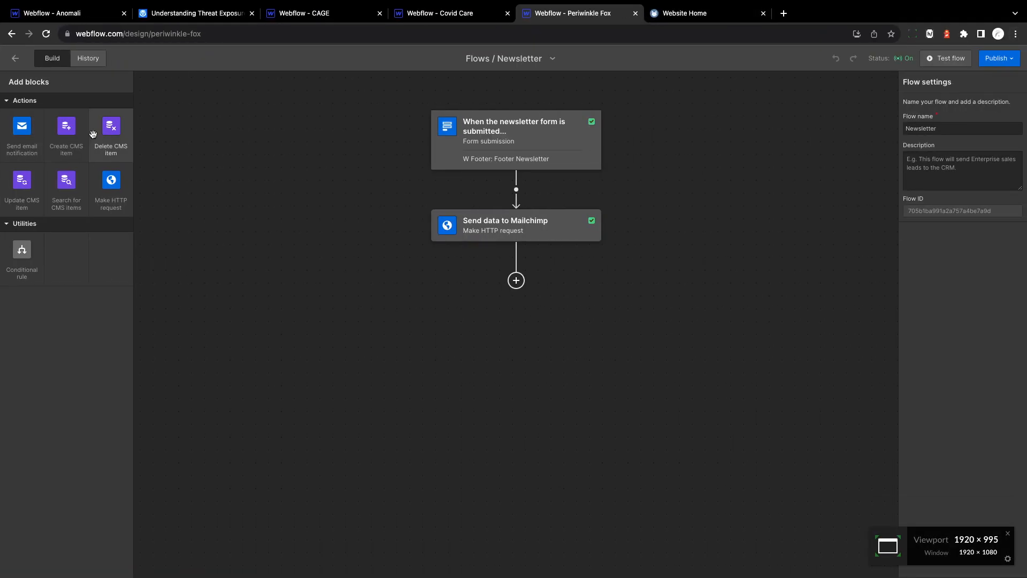
Step: Switch to the Periwinkle Fox project in Webflow, leave the Newsletter flow, and view the home page footer's newsletter form
left_click(16, 60)
left_click(7, 186)
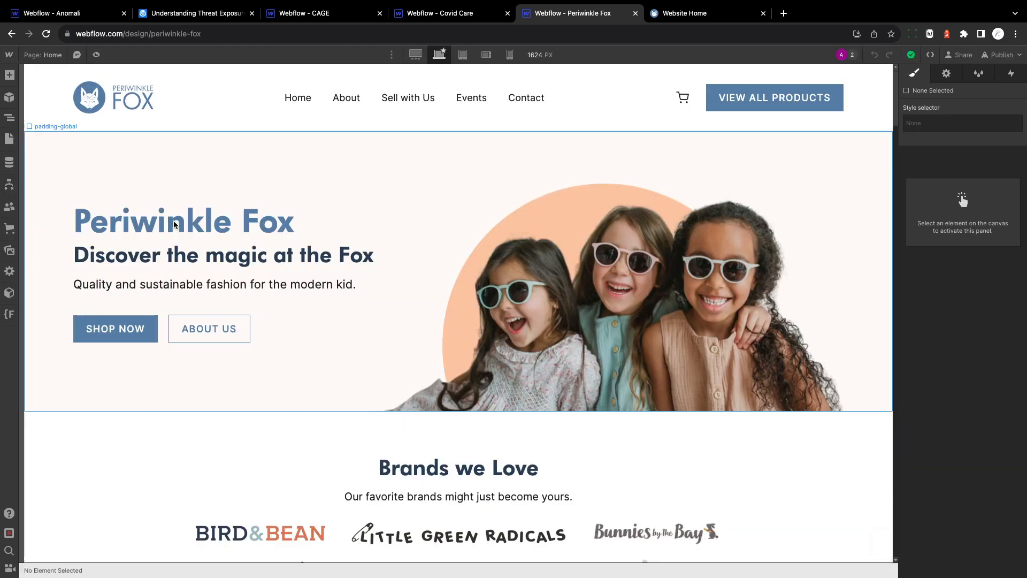
scroll(239, 239, "down", 20)
scroll(257, 252, "down", 5)
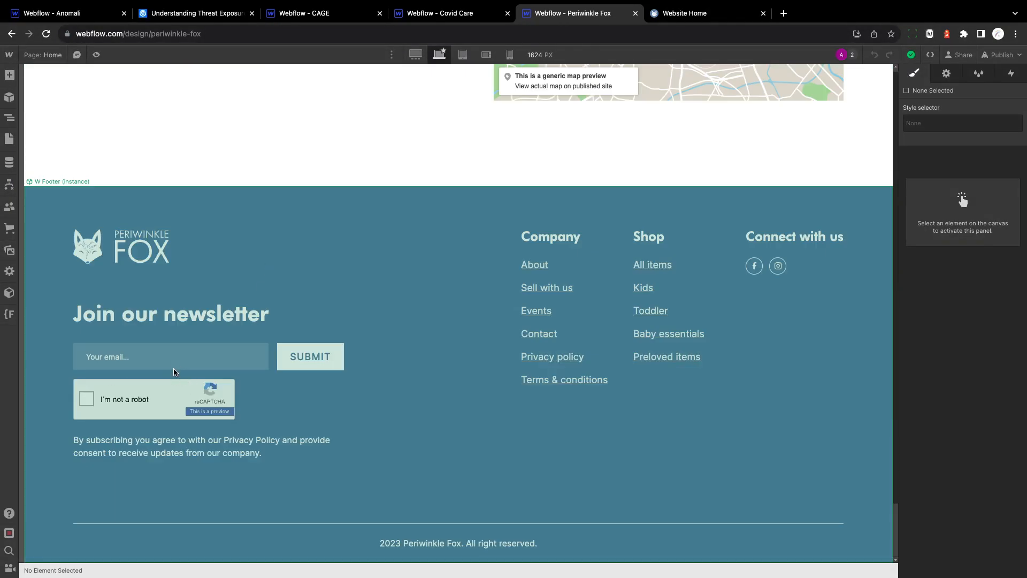
Step: Return to Mailchimp's form builder and review the Newsletter form's Email Address field and the Signup form selection
key("ctrl+Left")
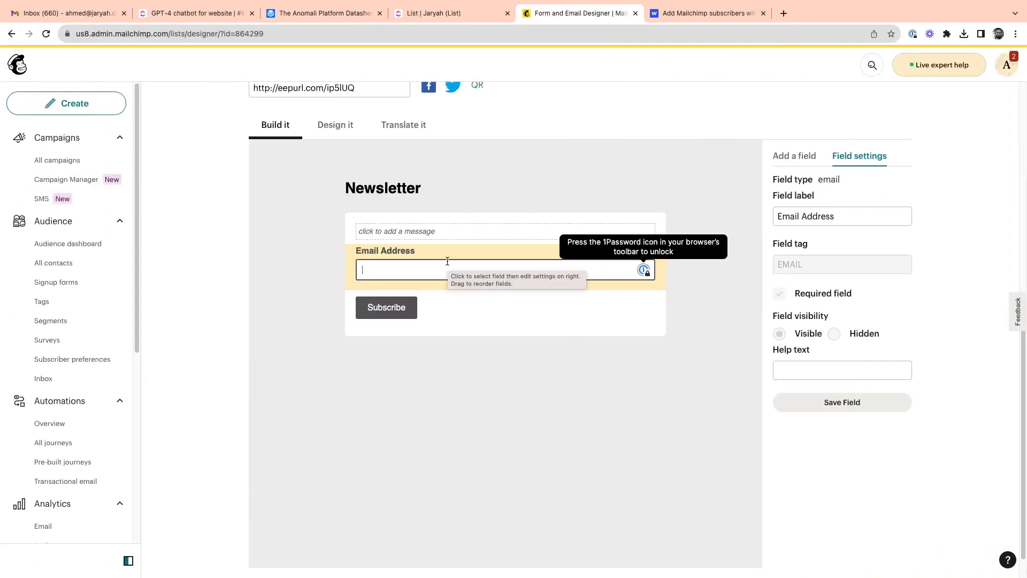
left_click(585, 251)
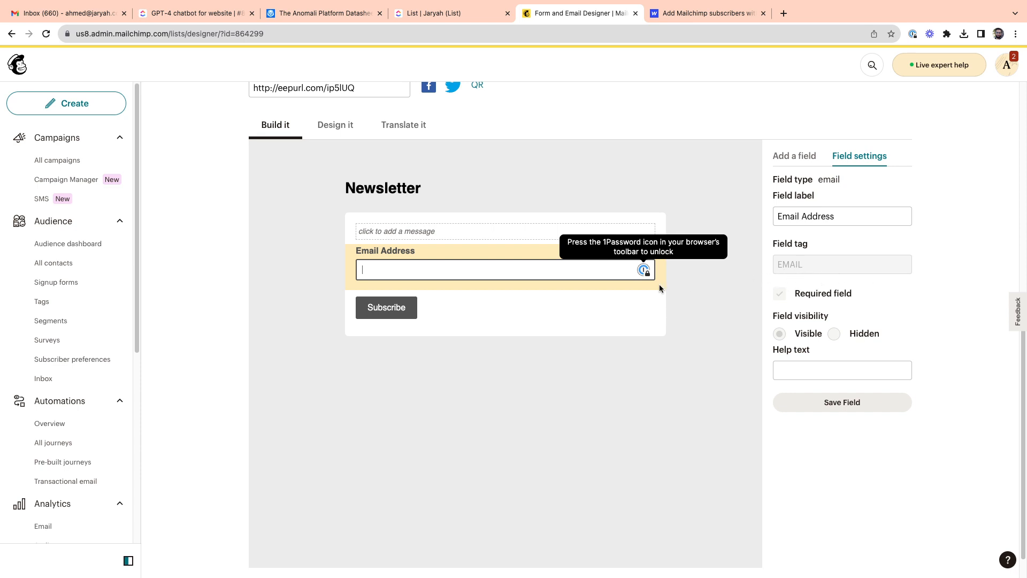
scroll(339, 142, "up", 4)
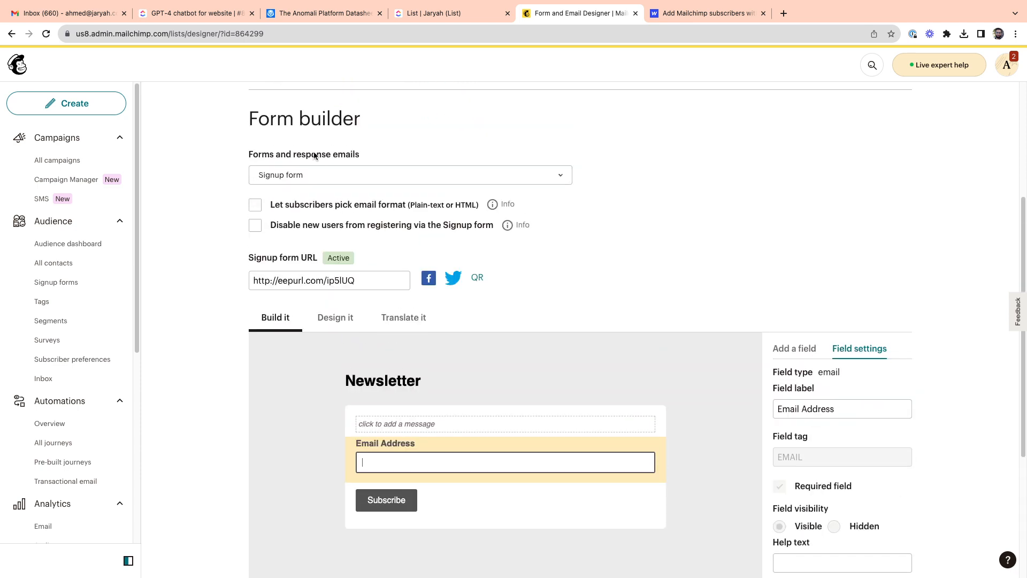
scroll(795, 447, "down", 1)
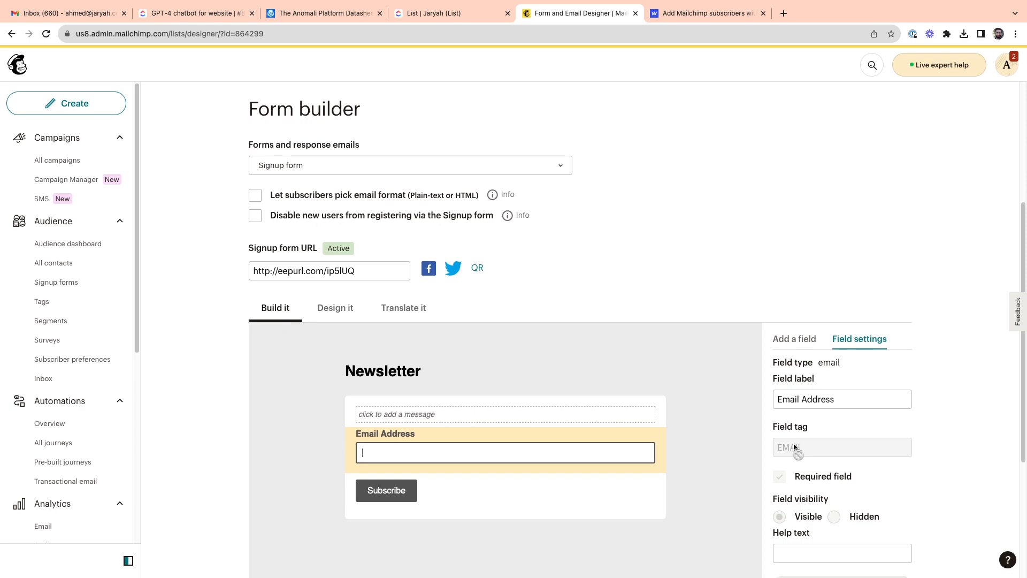
left_click(371, 170)
left_click(279, 169)
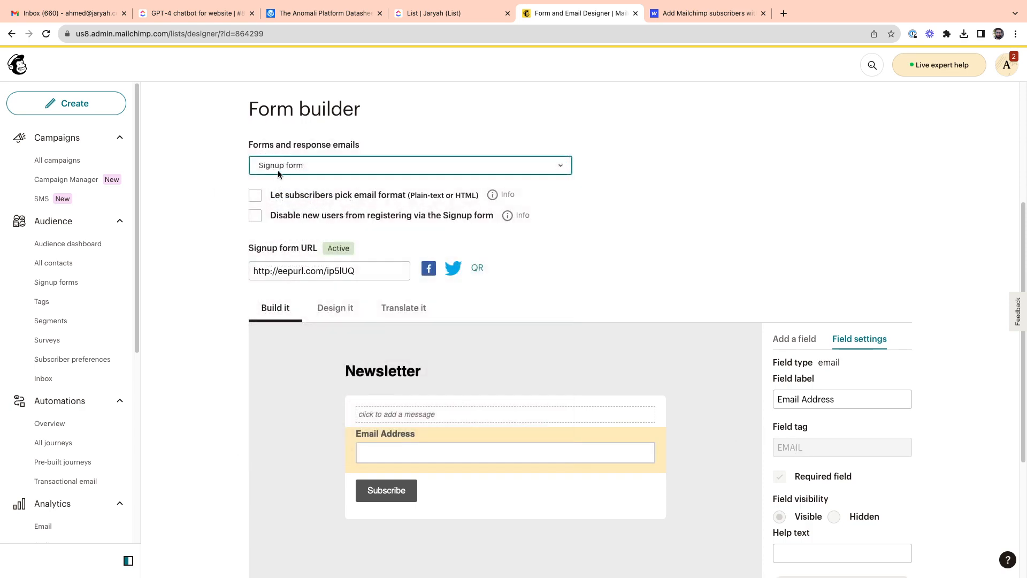
Step: Change the current audience to Contact and bring its signup form into view
scroll(267, 224, "up", 3)
left_click(281, 149)
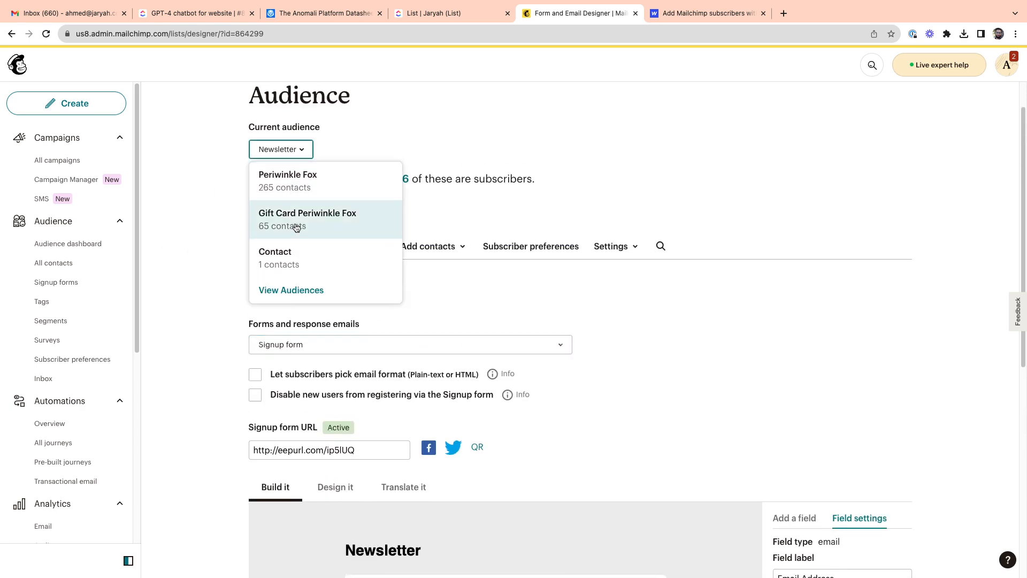
left_click(304, 258)
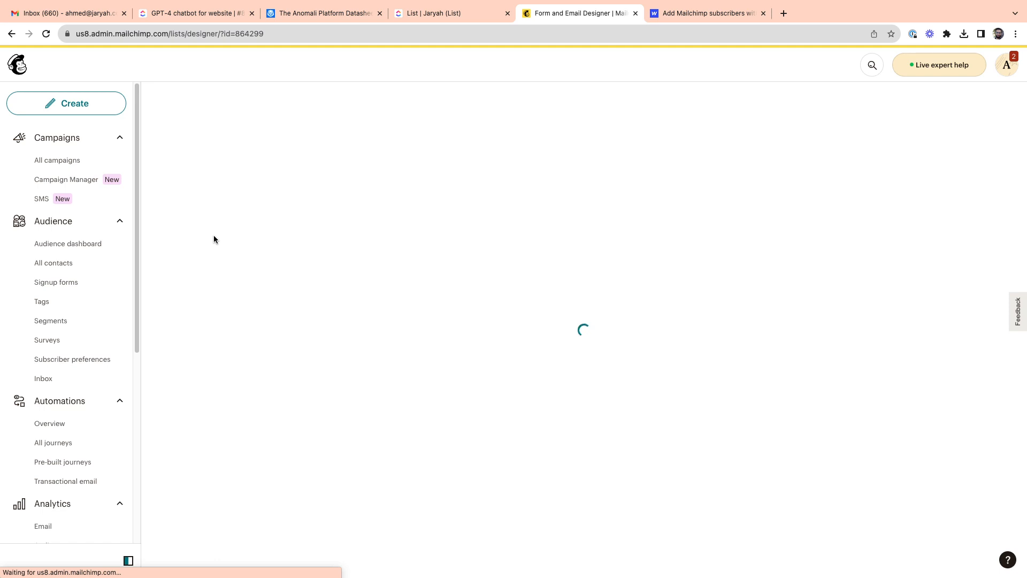
scroll(214, 236, "down", 8)
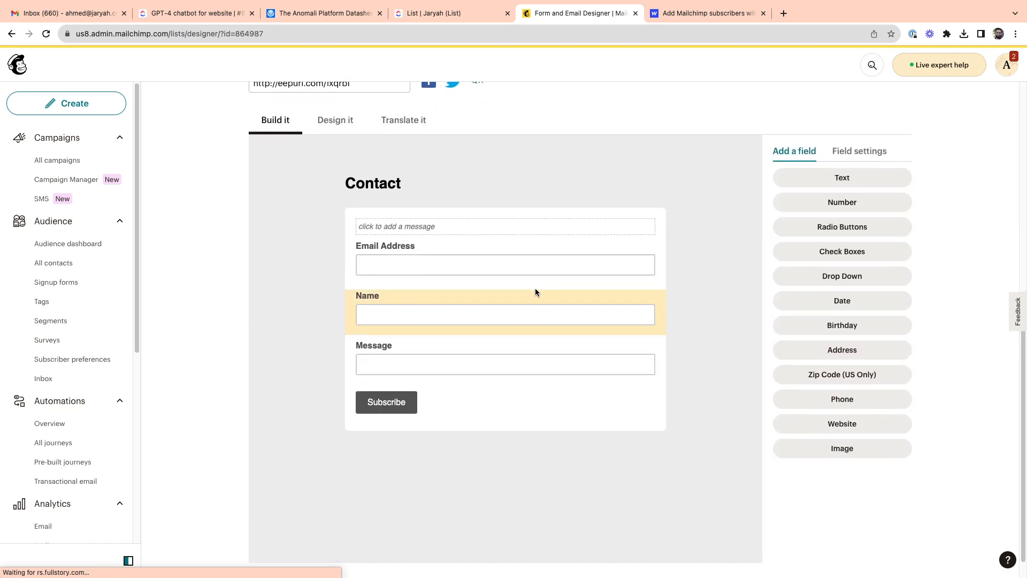
Step: Inspect the field tags of the Contact form's Name, Message and Email Address fields
left_click(529, 303)
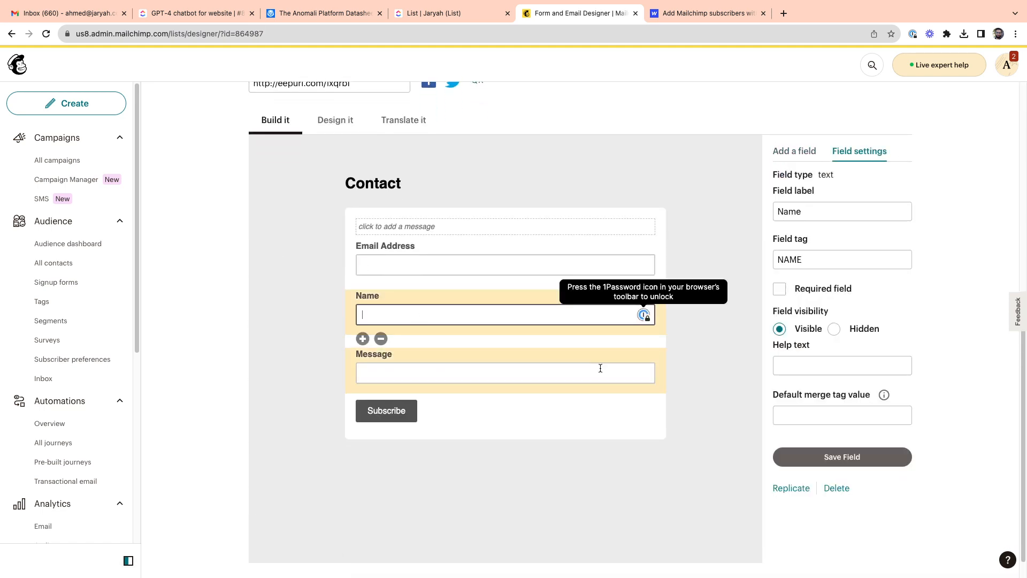
double_click(849, 259)
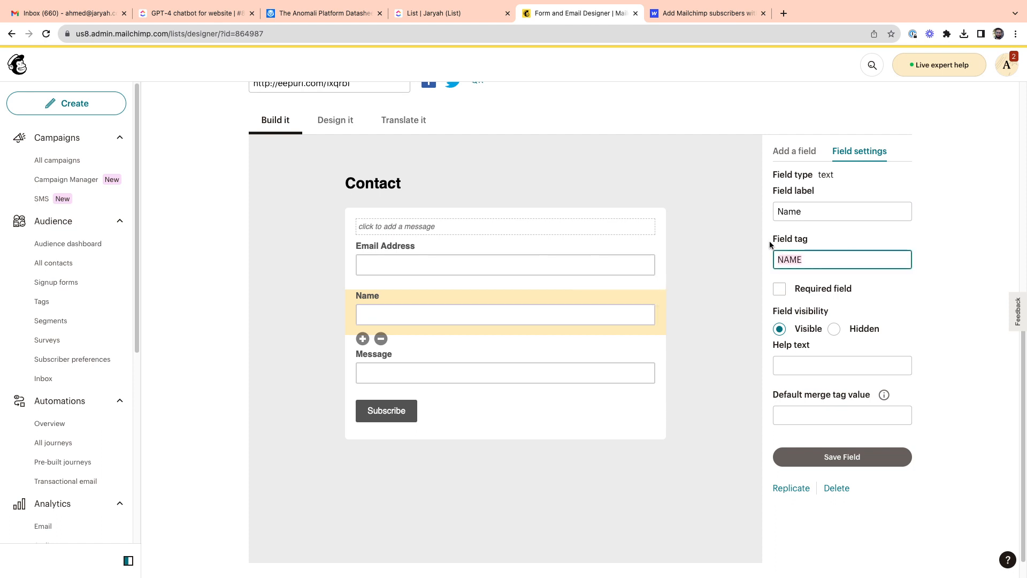
left_click(752, 305)
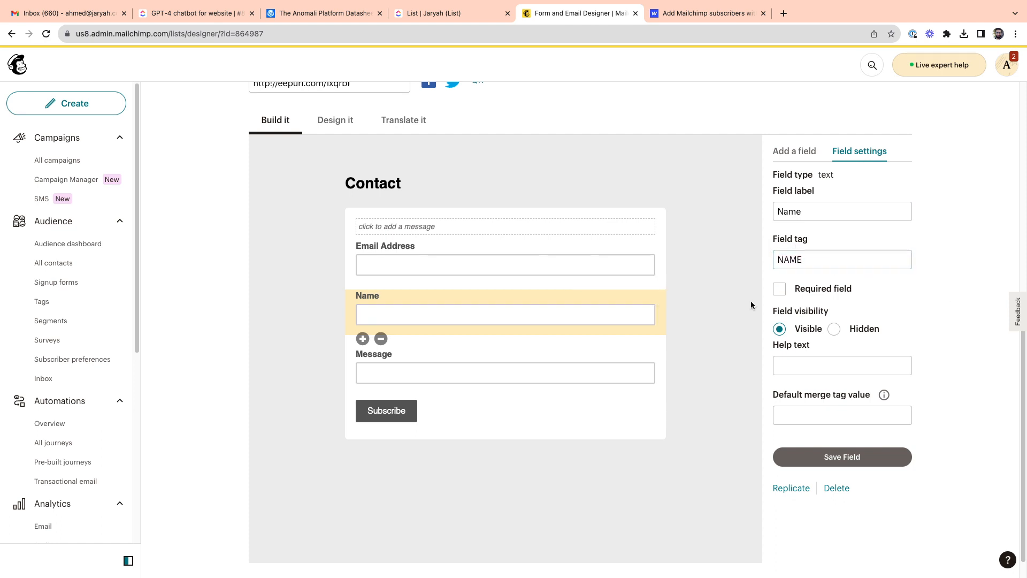
left_click(516, 353)
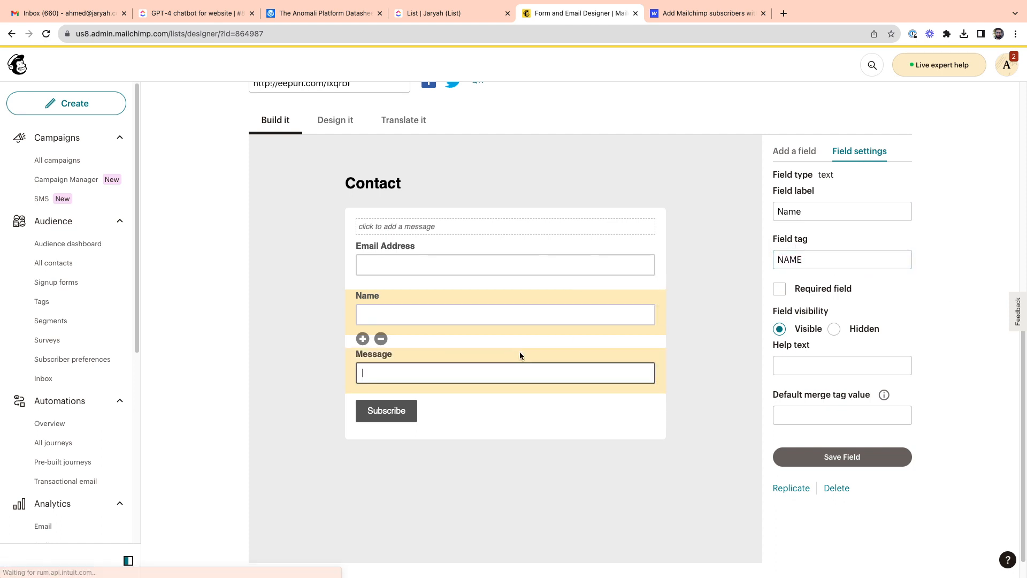
double_click(828, 259)
left_click(743, 274)
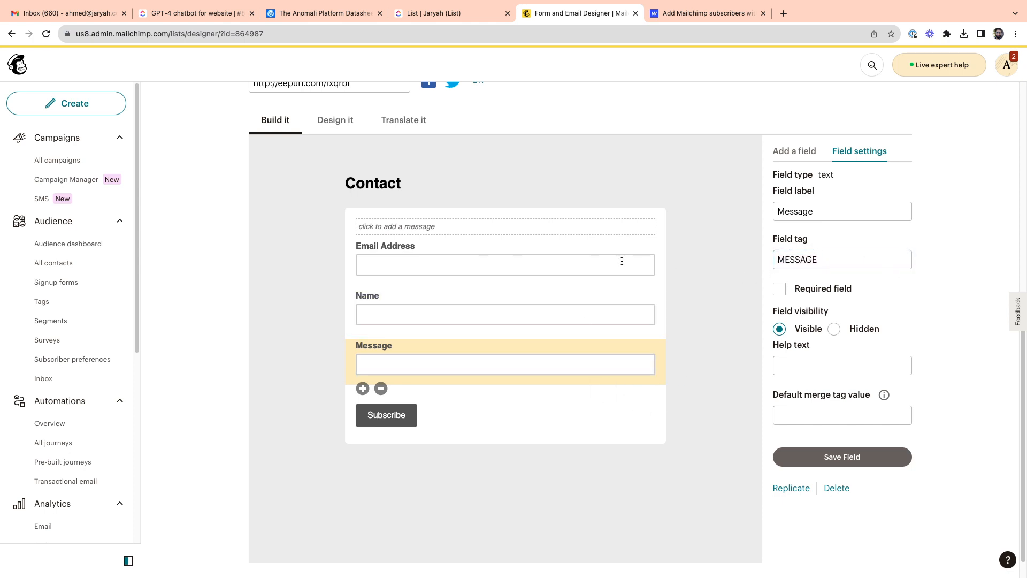
left_click(473, 249)
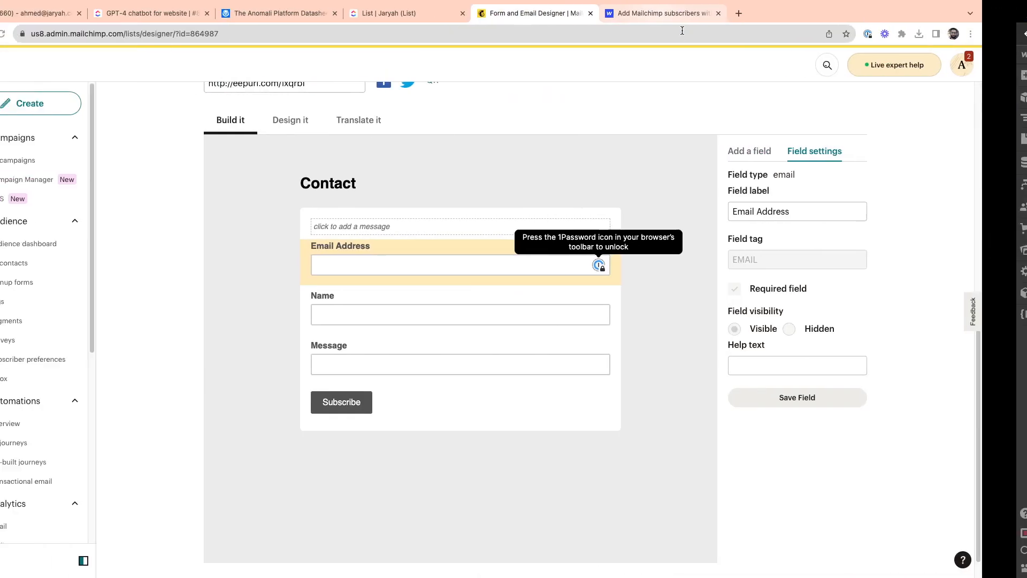
Step: Switch to the Webflow University lesson on Mailchimp subscribers and find the section on setting up the Logic flow's authentication
left_click(634, 20)
scroll(253, 260, "up", 10)
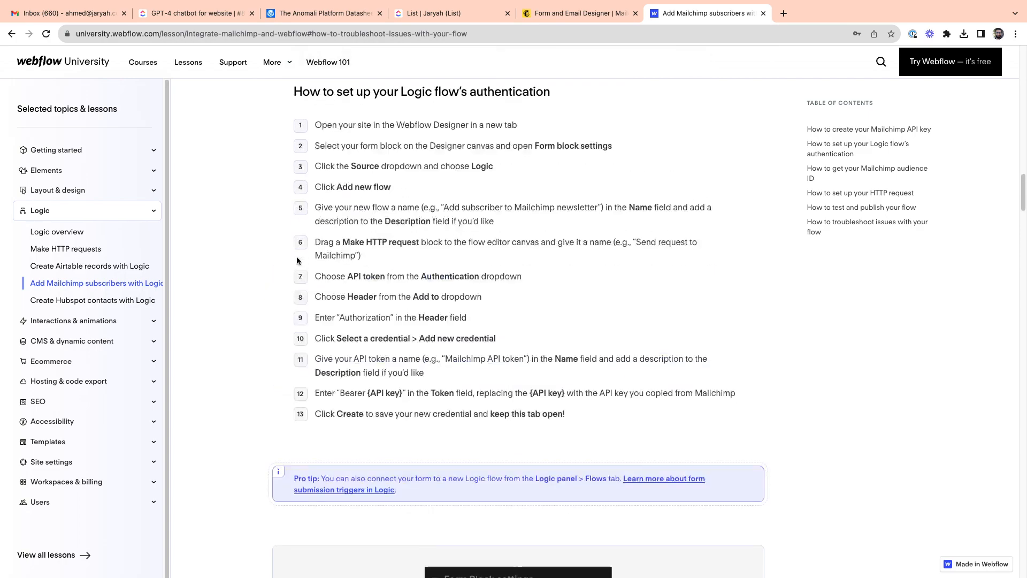
scroll(298, 261, "up", 3)
scroll(268, 251, "down", 3)
scroll(385, 175, "up", 2)
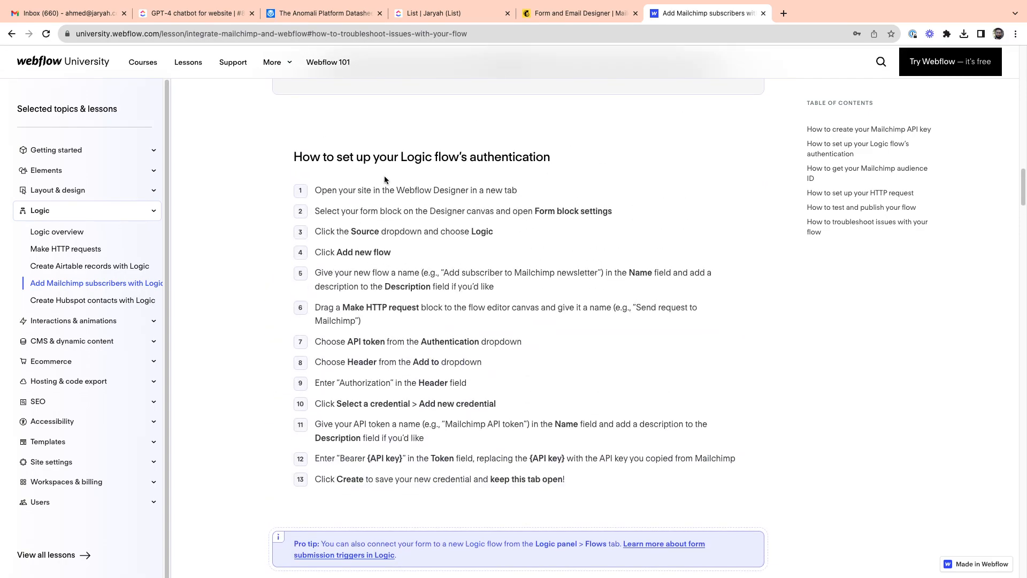
left_click_drag(401, 157, 553, 157)
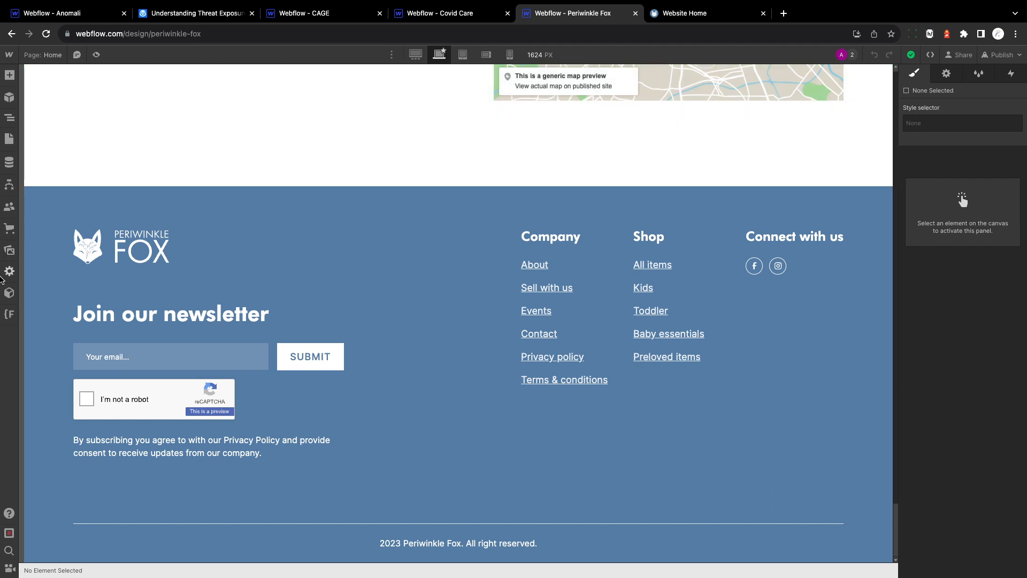
Step: Return to the Periwinkle Fox project in Webflow and open the Newsletter flow in Logic
left_click(9, 185)
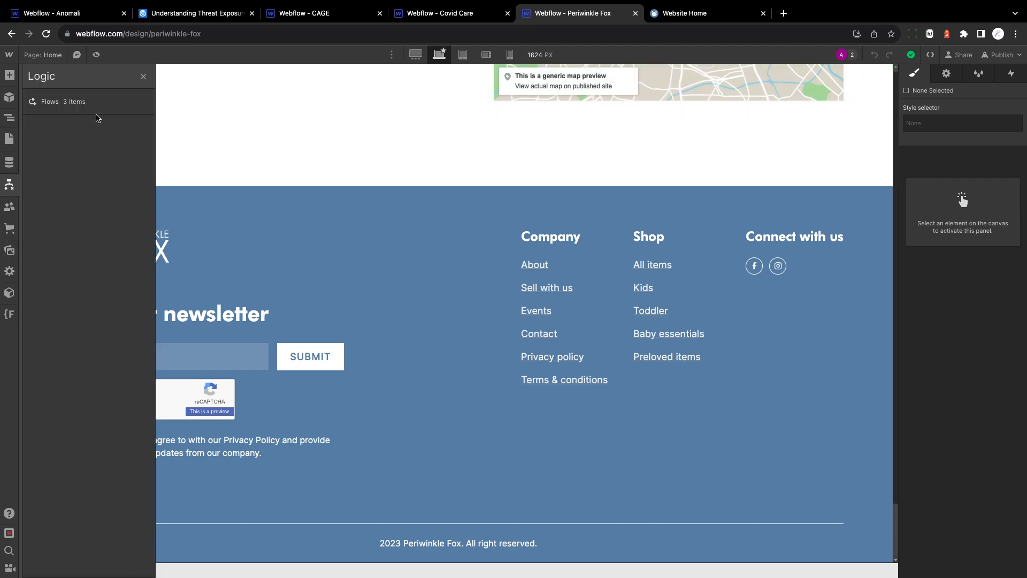
left_click(93, 112)
left_click(227, 149)
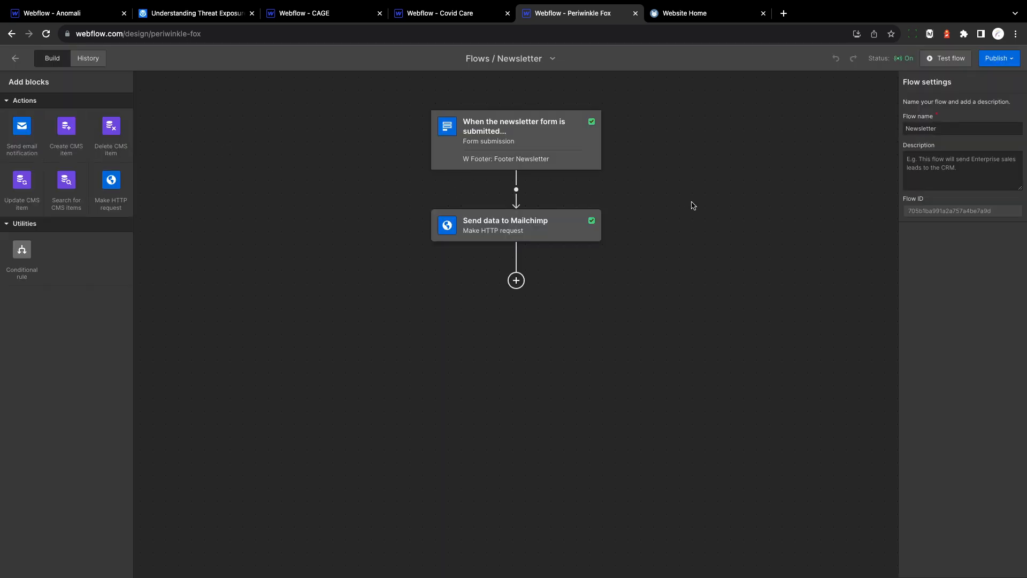
Step: Check which form is linked to the Newsletter flow's form submission trigger
left_click(514, 123)
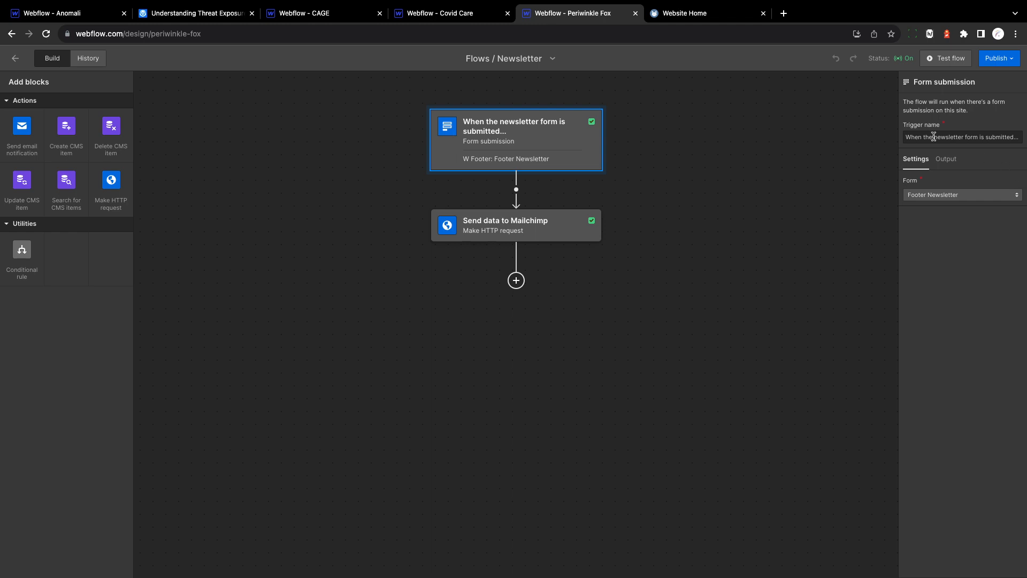
left_click(931, 195)
left_click(972, 407)
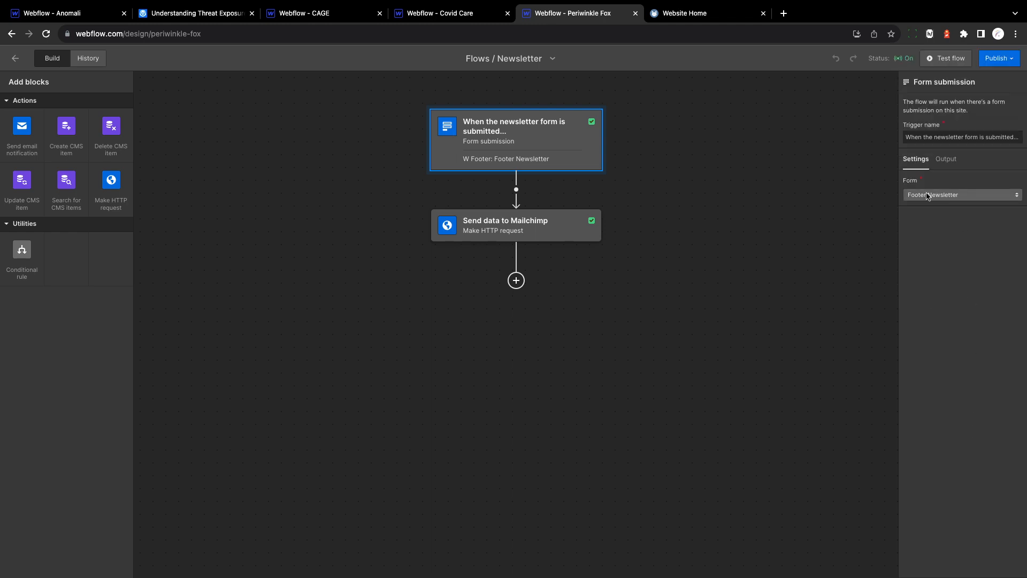
Step: Review the Send data to Mailchimp block's Authorization header and open the details of its Mailchimp API token credential
left_click(511, 232)
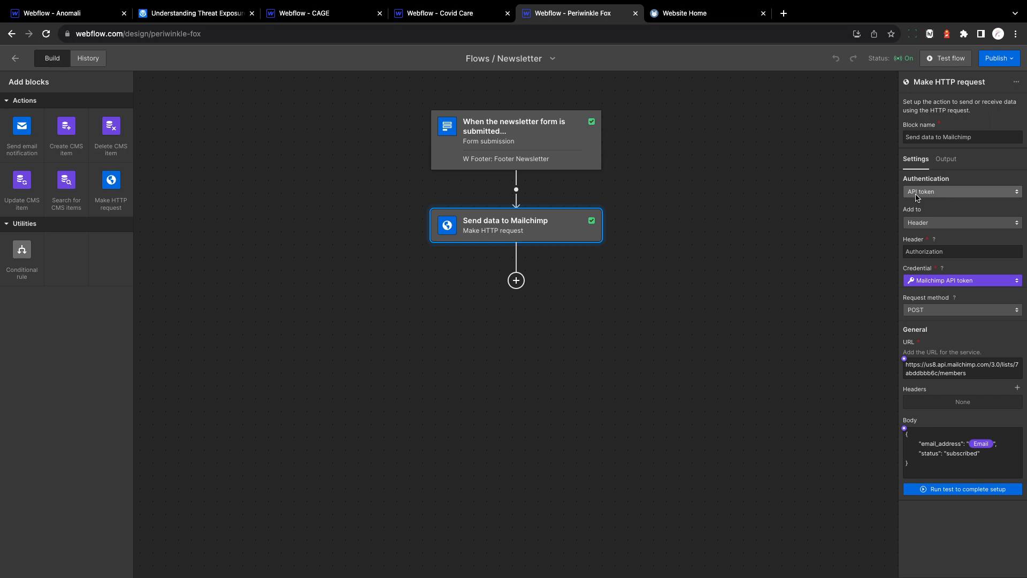
double_click(932, 251)
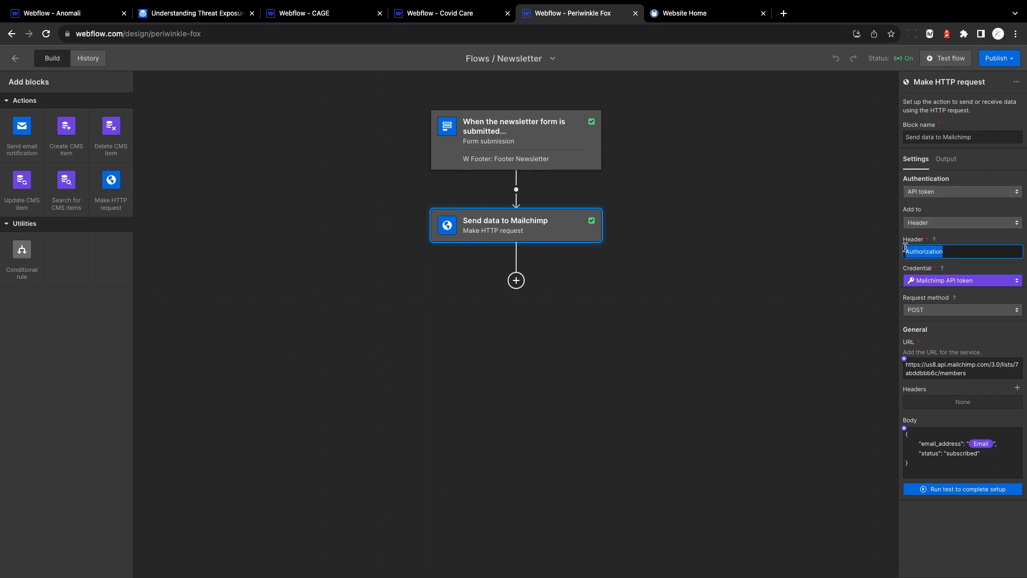
left_click(932, 281)
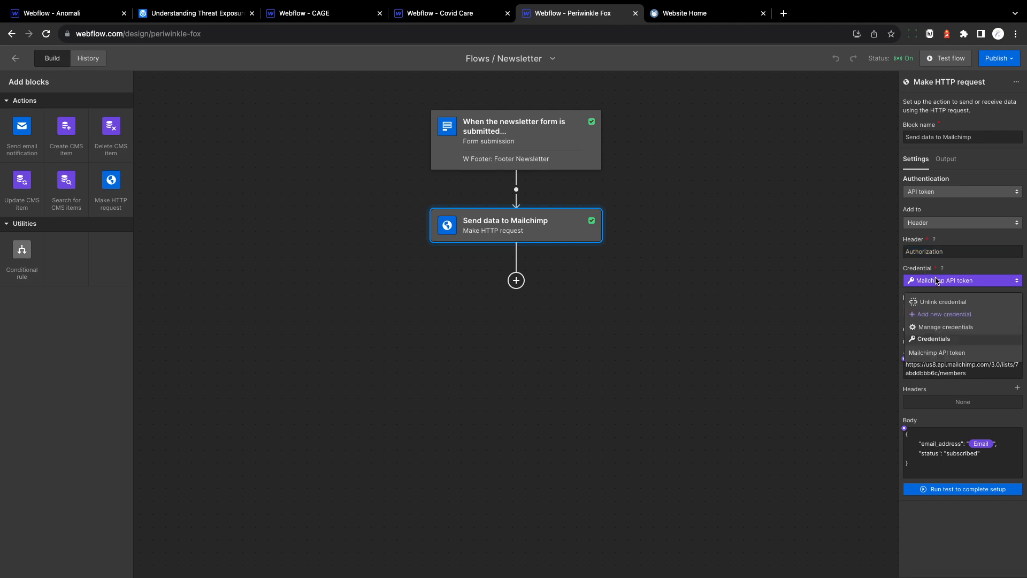
left_click(936, 333)
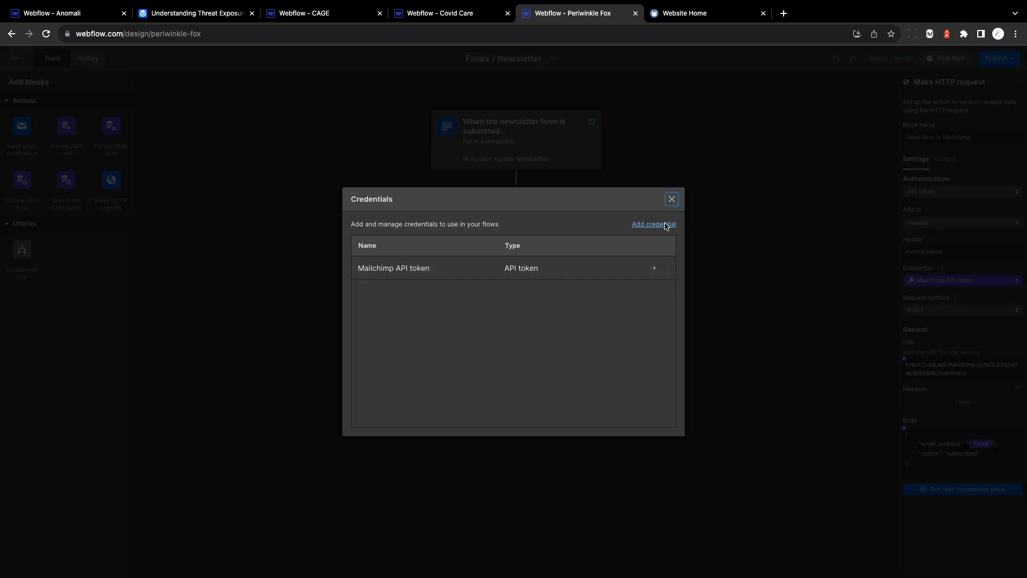
left_click(383, 273)
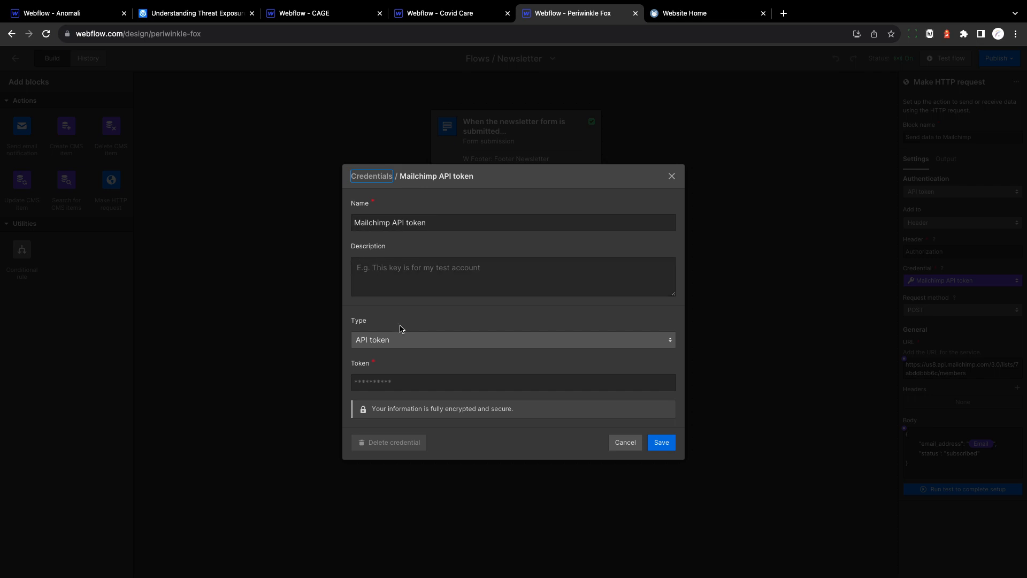
left_click(406, 383)
left_click(409, 364)
Step: Switch to the Webflow University lesson and review the "Bearer {API key}" format required for the Token field
key("ctrl+Left")
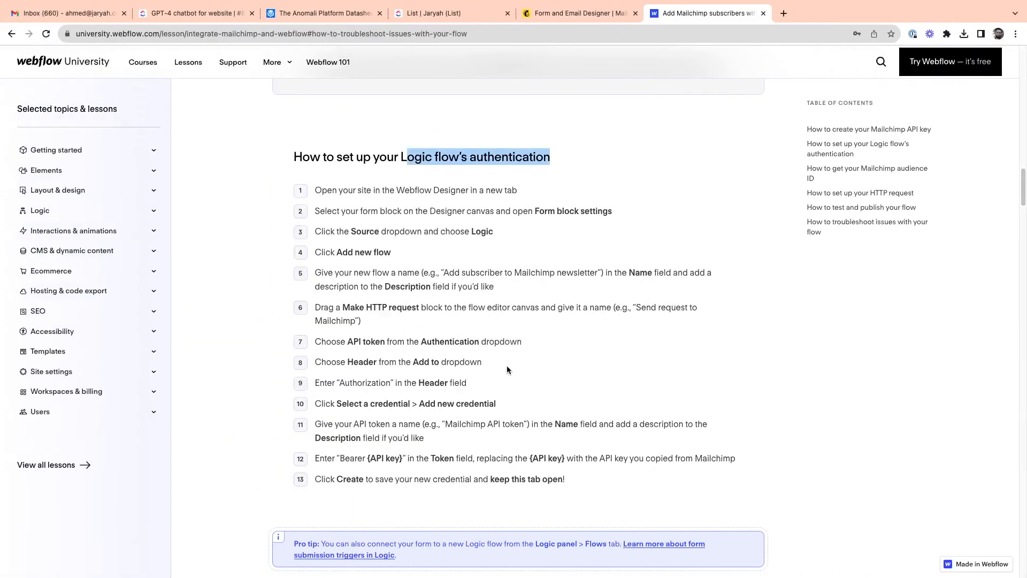
scroll(349, 482, "down", 1)
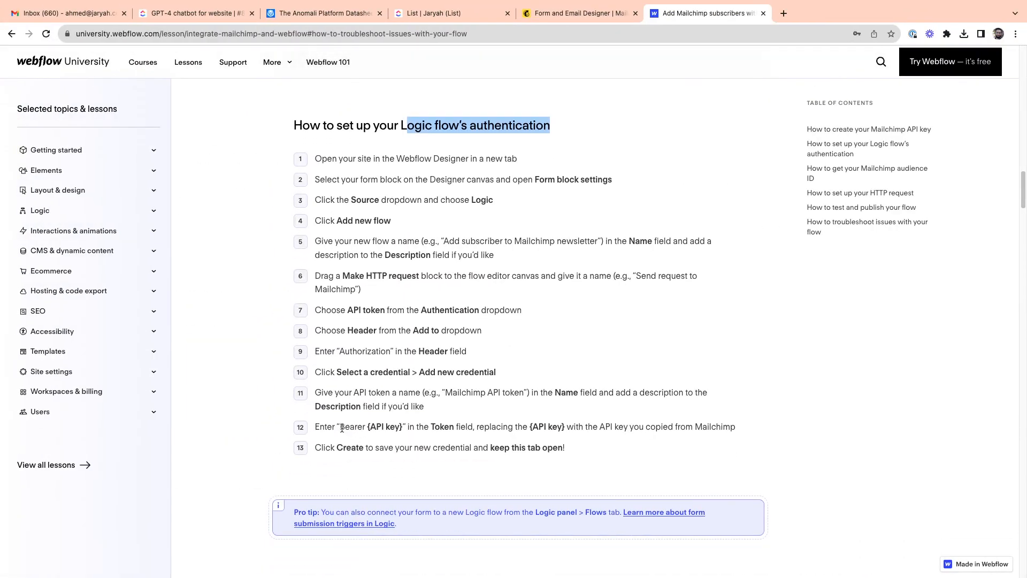
left_click_drag(342, 428, 401, 428)
left_click(395, 428)
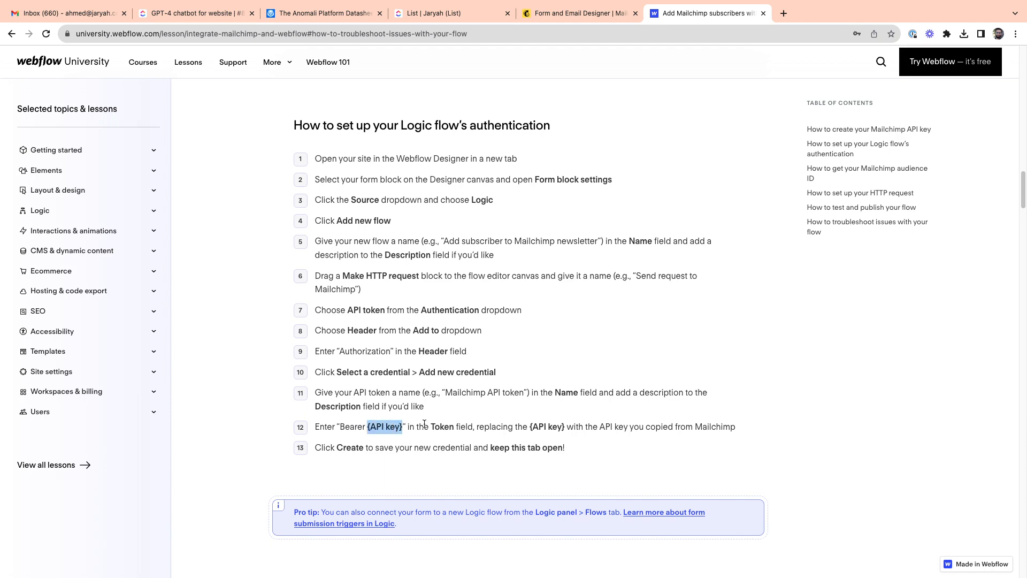
Step: Return to the Periwinkle Fox project in Webflow and close the Mailchimp API token credential and the Credentials list
key("ctrl+Right")
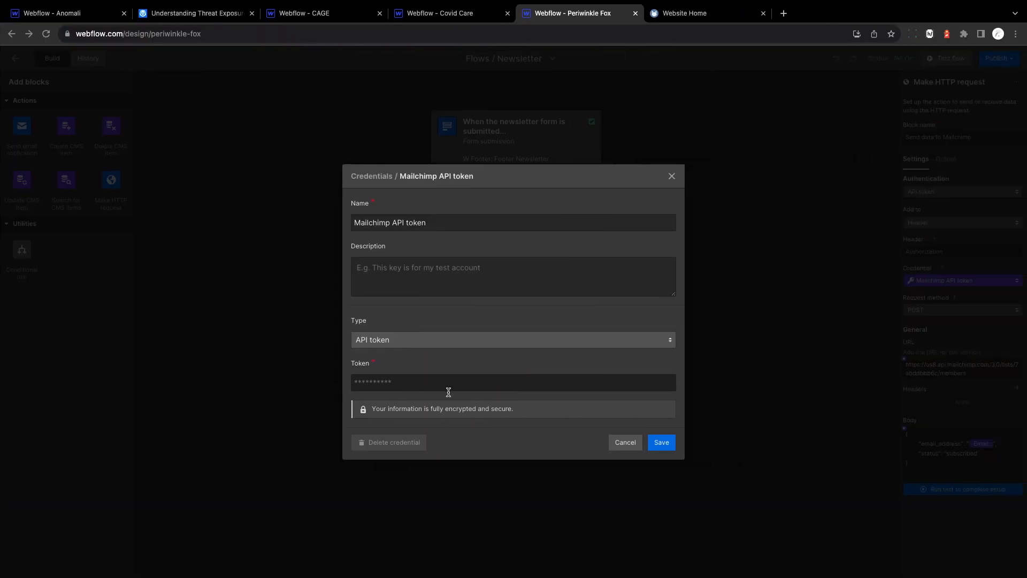
left_click(671, 176)
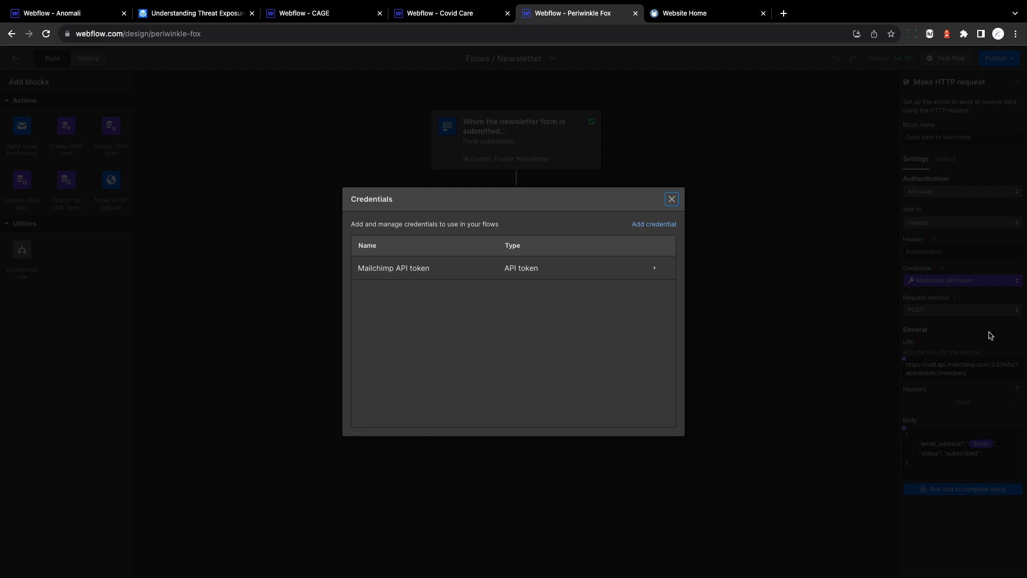
left_click(672, 199)
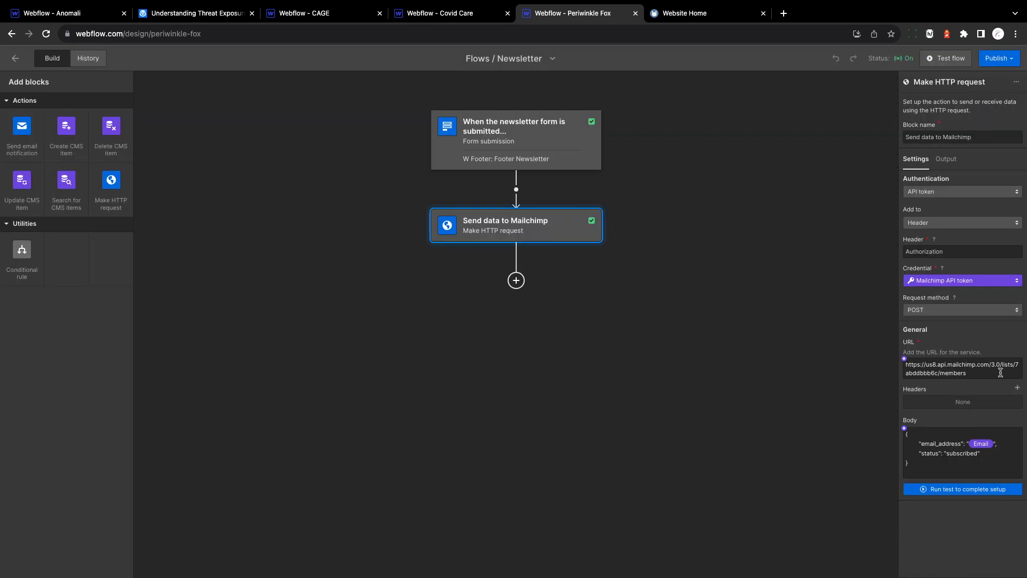
Step: Examine the Send data to Mailchimp block's request URL and highlight the audience ID between "lists/" and "/members"
triple_click(974, 374)
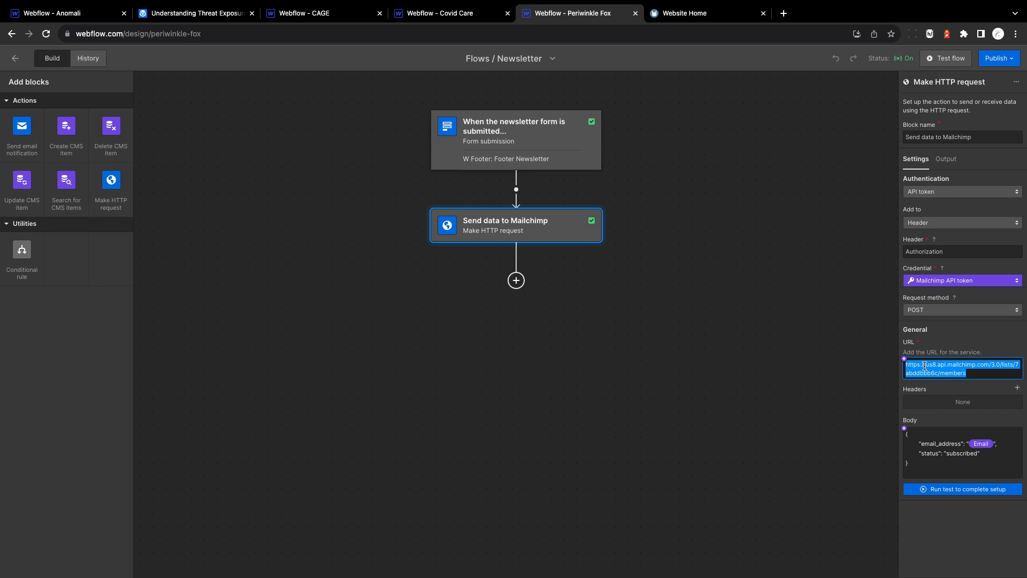
left_click(940, 373)
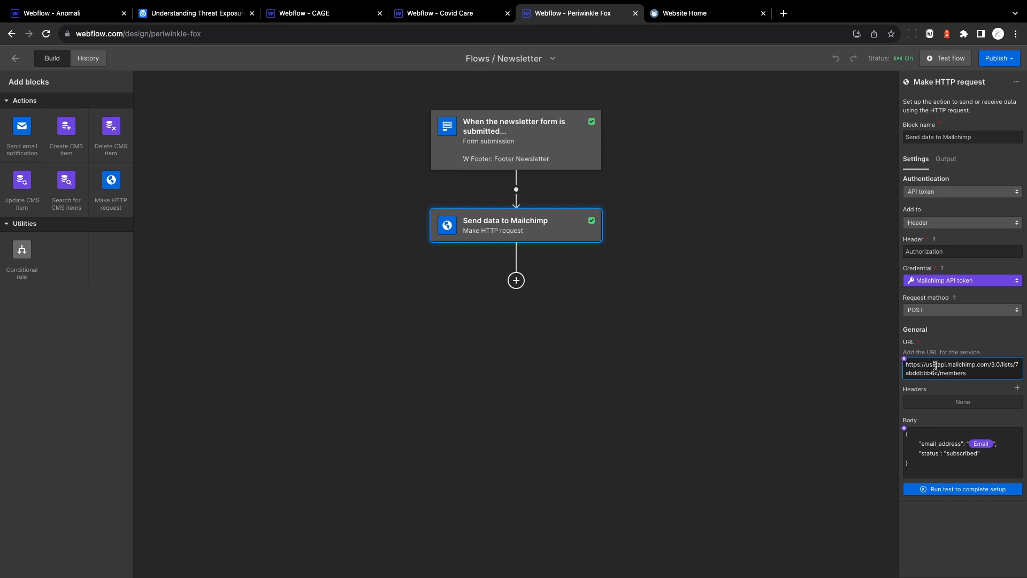
left_click_drag(938, 373, 1015, 368)
Step: Switch to Mailchimp and view the Contact audience's dashboard and contact list
key("ctrl+Left")
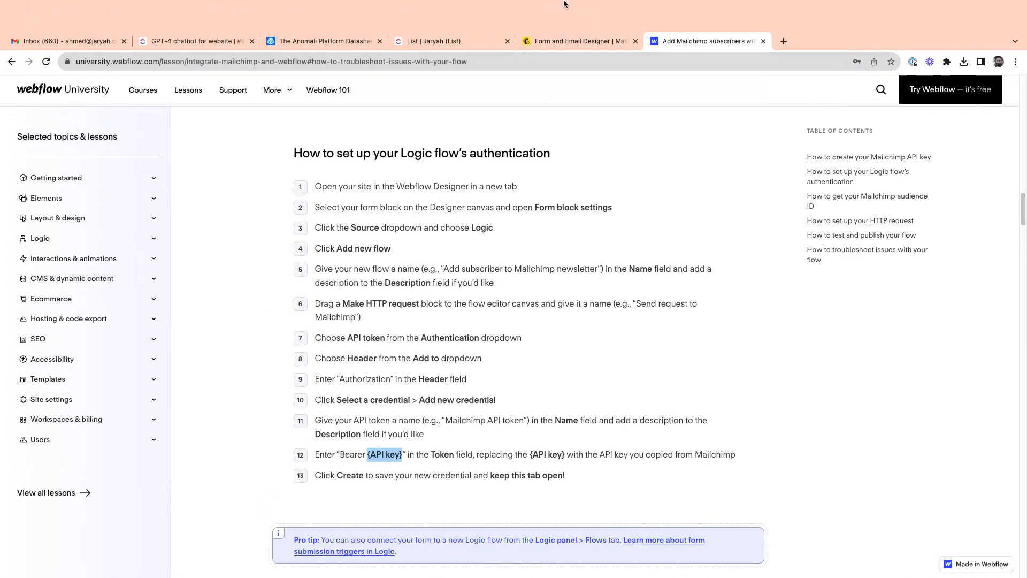
left_click(574, 42)
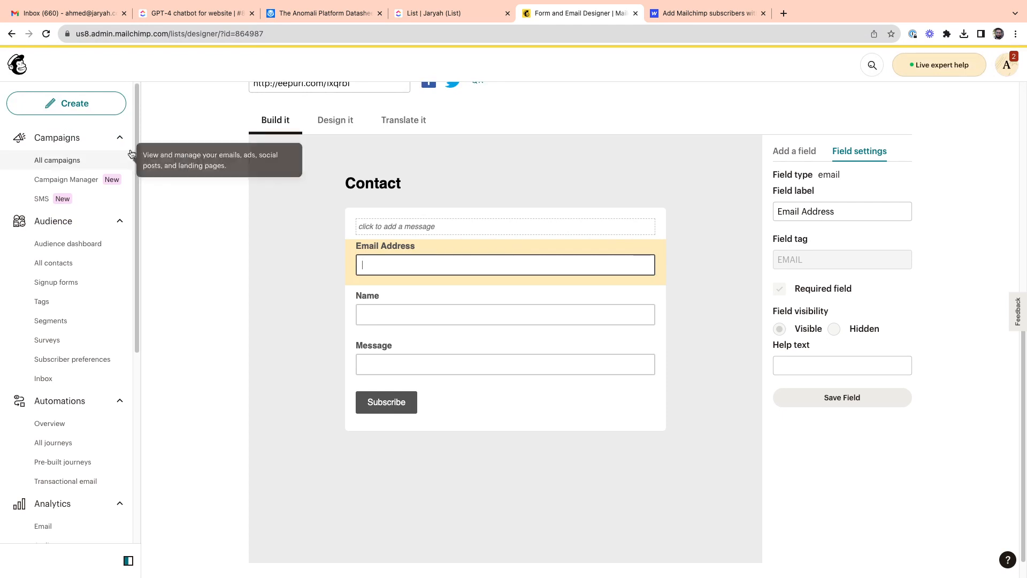
left_click(64, 265)
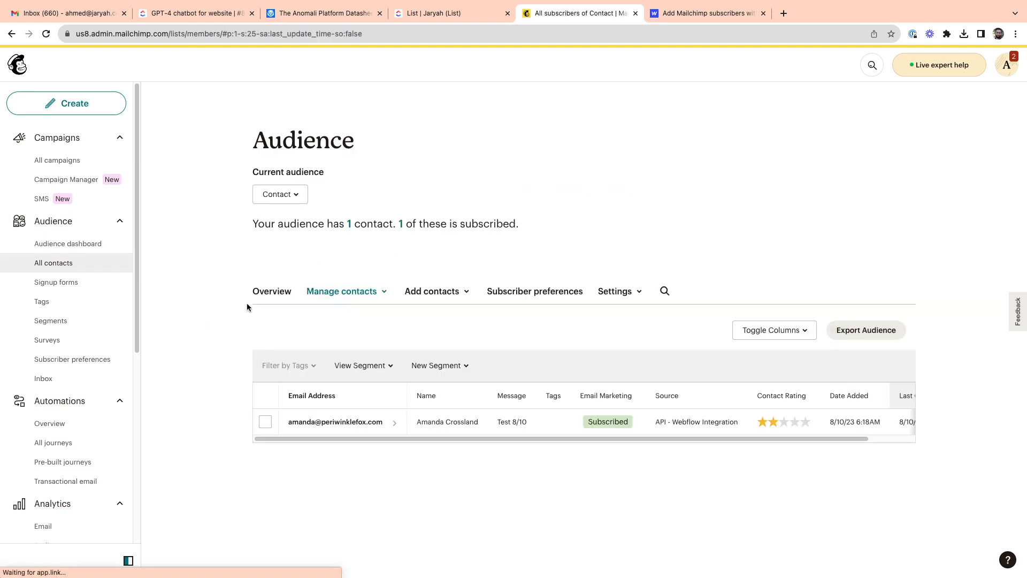
left_click(80, 249)
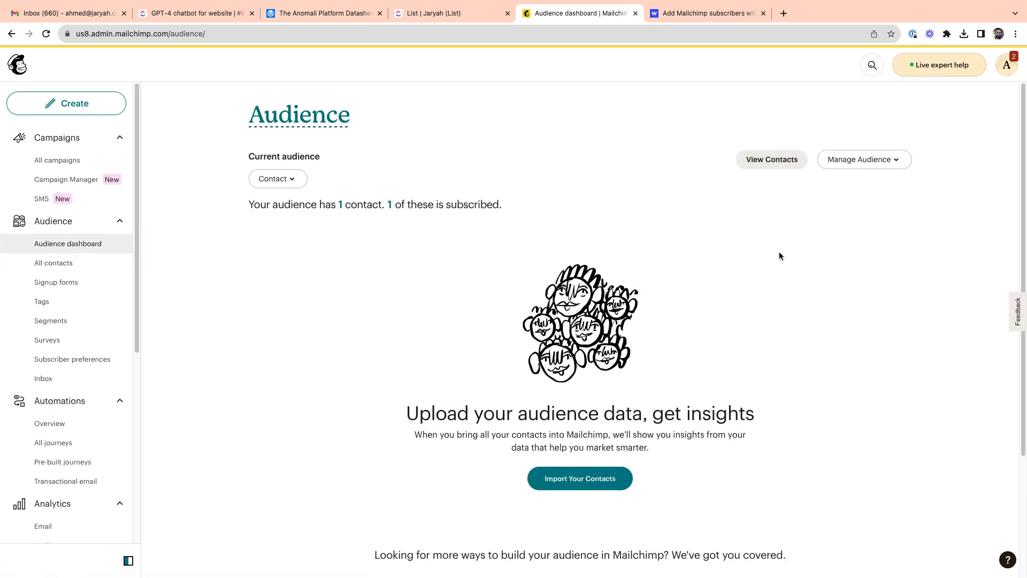
scroll(791, 250, "down", 3)
scroll(791, 253, "up", 3)
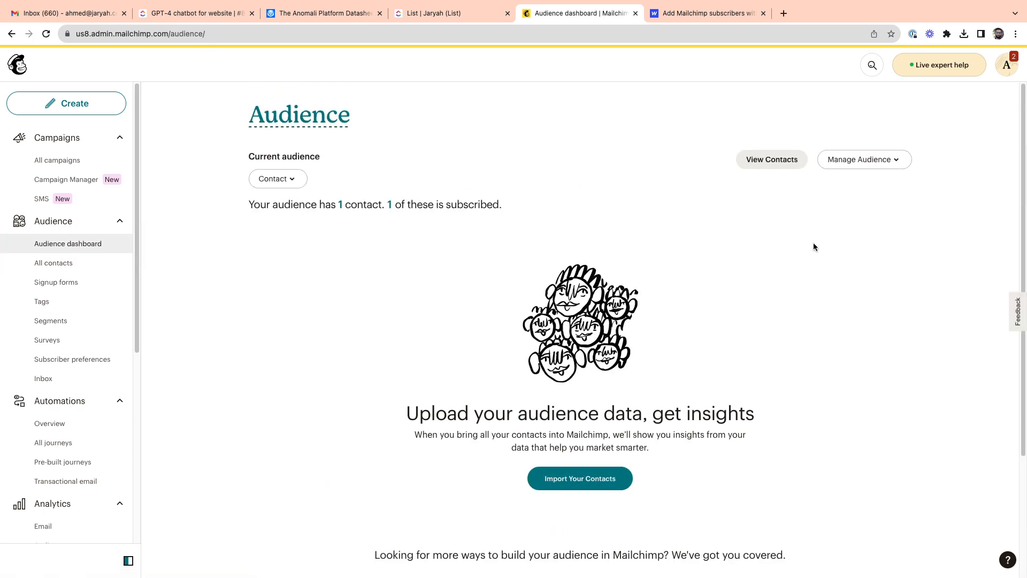
left_click(784, 161)
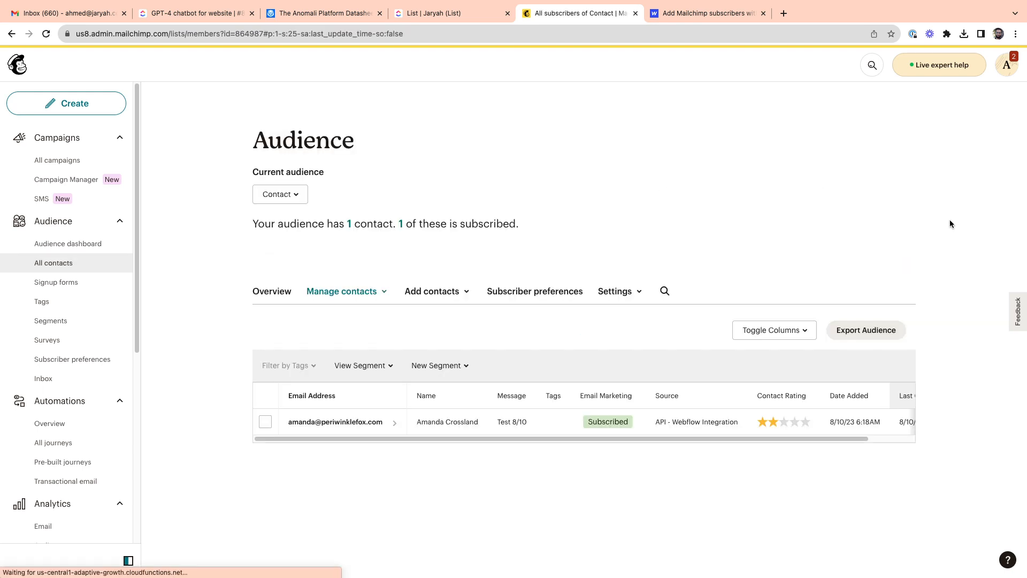
Step: Open the Contact audience's name and defaults settings and highlight its Audience ID
left_click(607, 292)
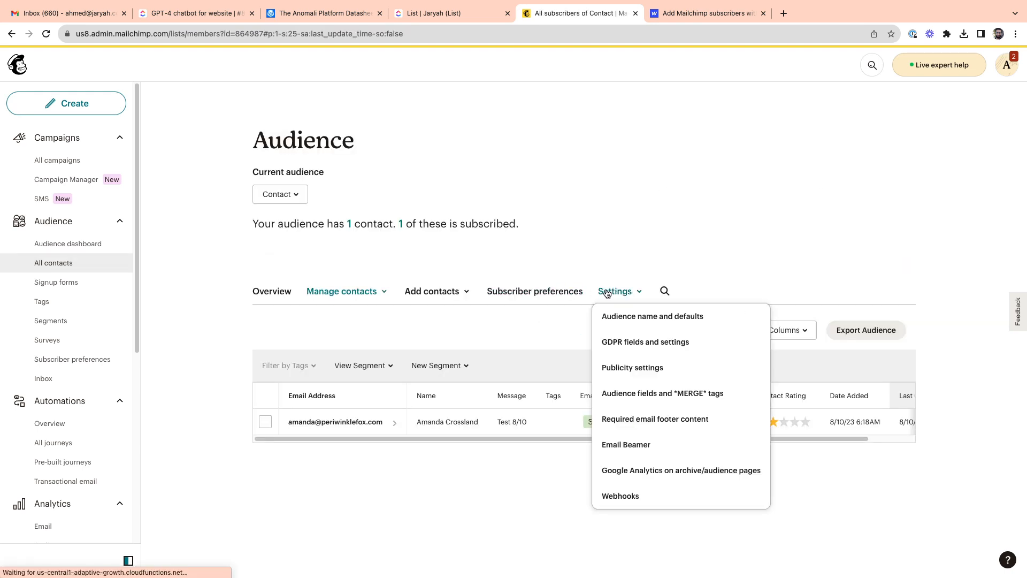
left_click(694, 319)
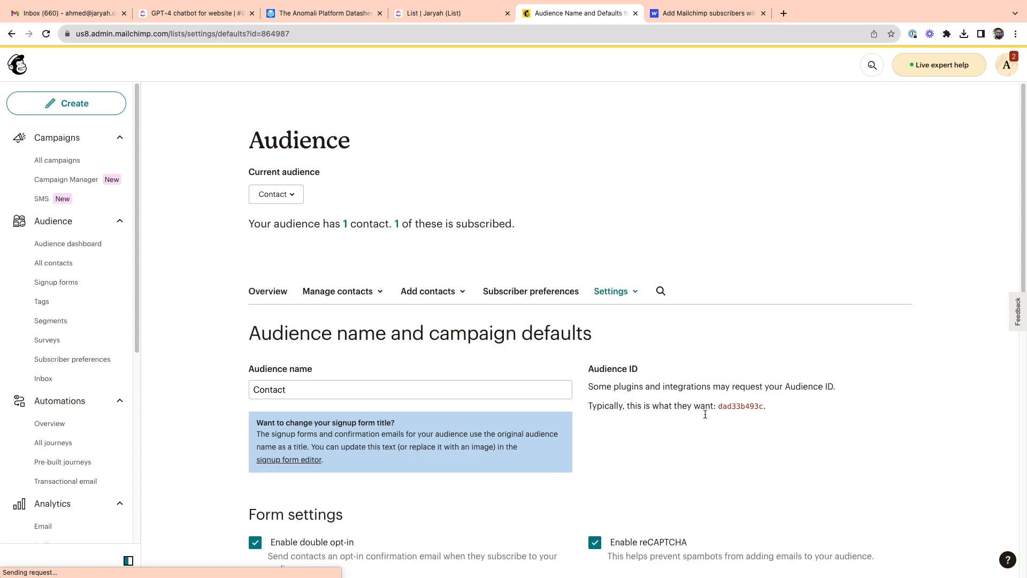
scroll(716, 408, "down", 2)
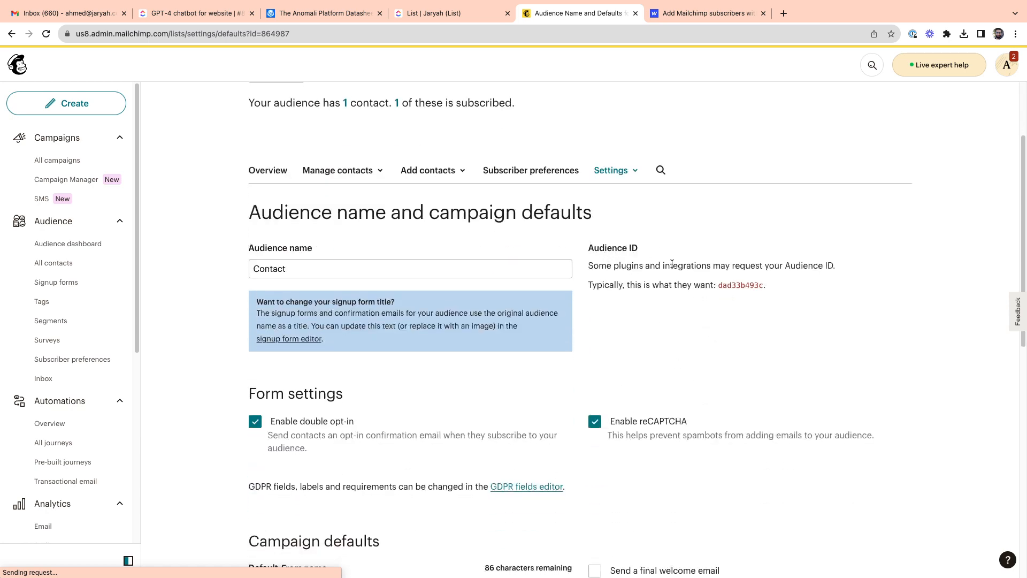
left_click_drag(719, 285, 759, 286)
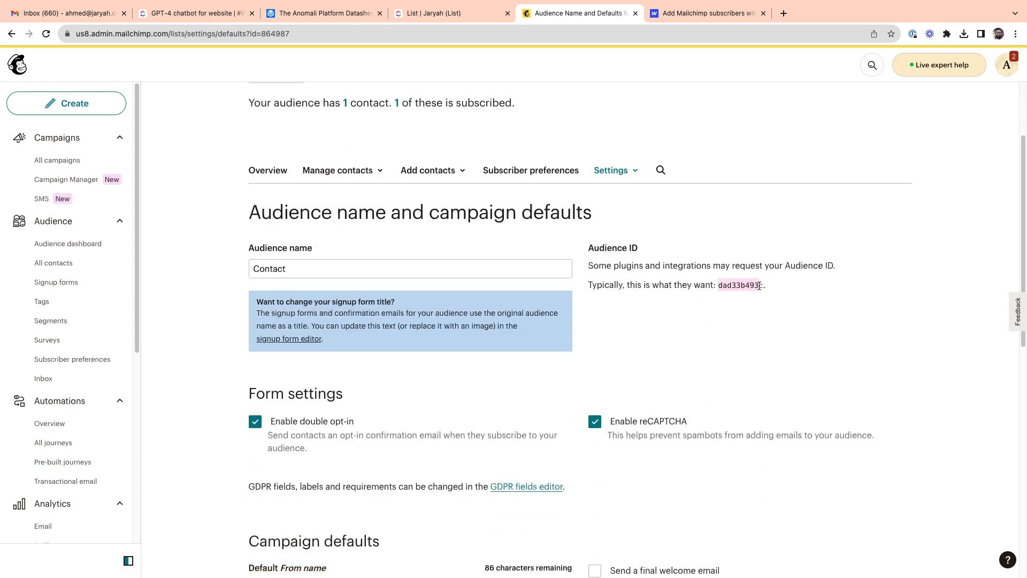
Step: Return to the Newsletter flow in Webflow and highlight the audience ID within the Mailchimp request URL again
key("ctrl+Right")
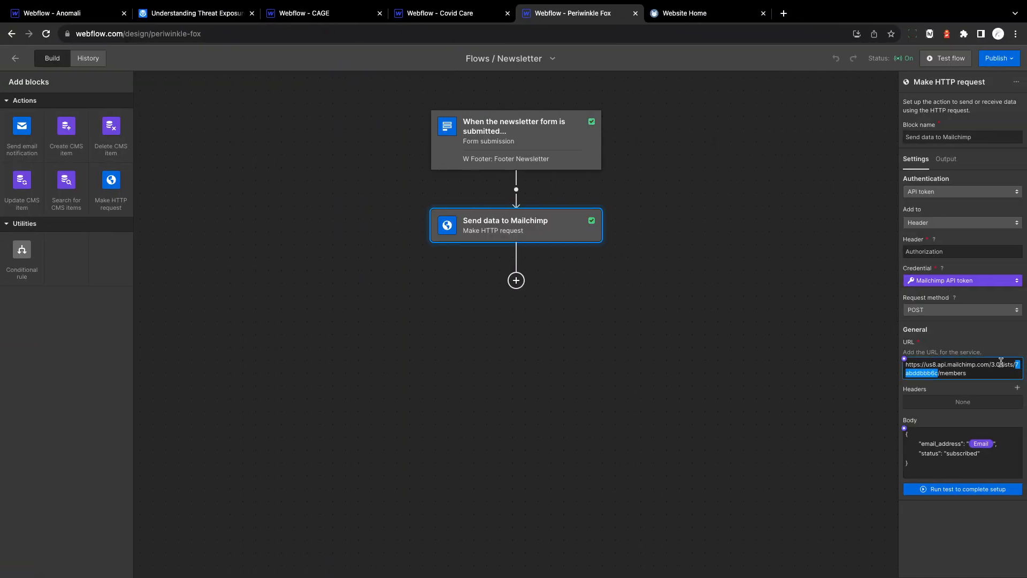
left_click(936, 373)
left_click_drag(938, 373, 910, 368)
Step: Switch to the Webflow University lesson and find the section on setting up the HTTP request
key("ctrl+Left")
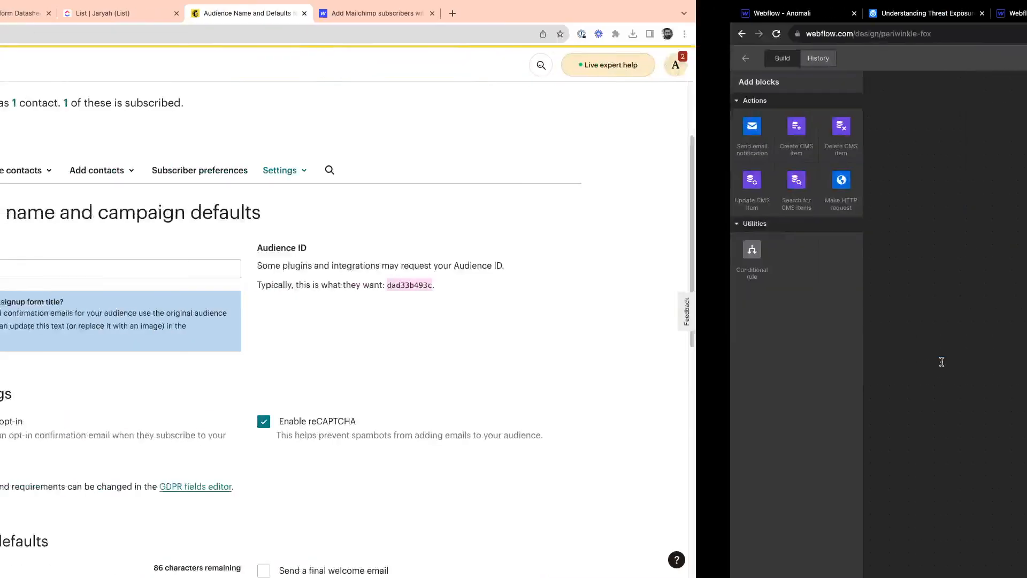
key("ctrl+Left")
key("ctrl+Right")
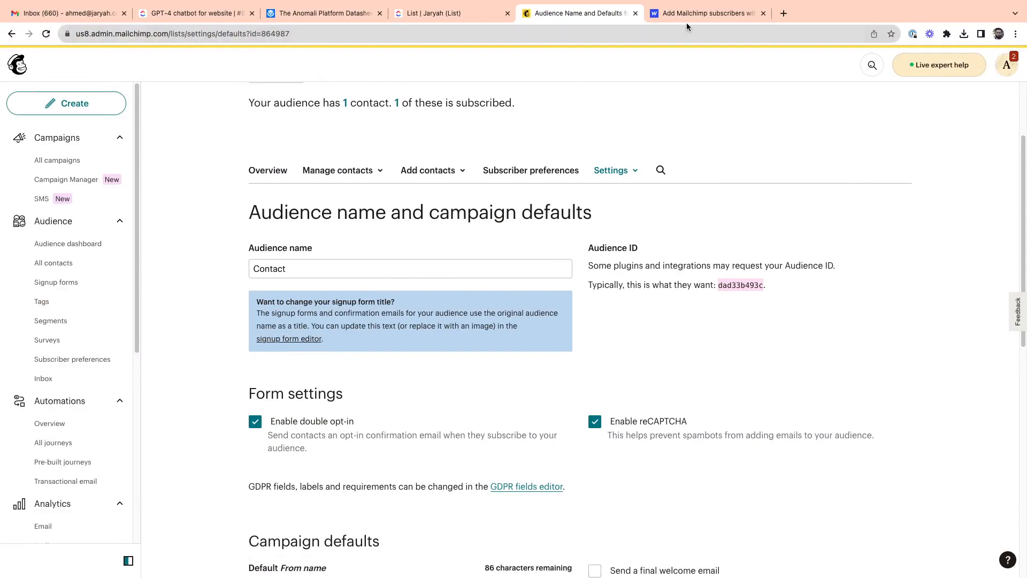
left_click(686, 22)
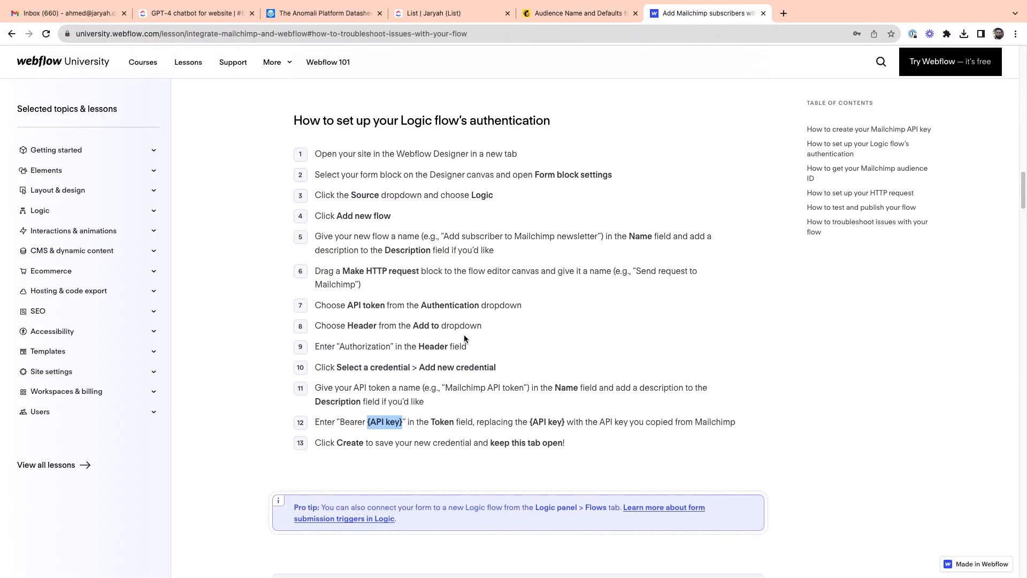
scroll(464, 335, "up", 15)
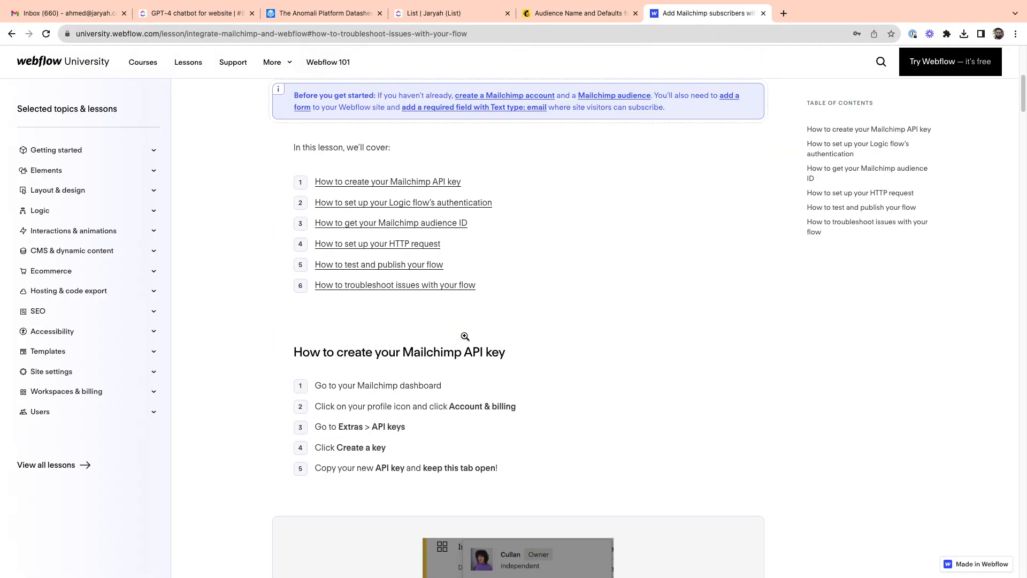
scroll(465, 336, "down", 20)
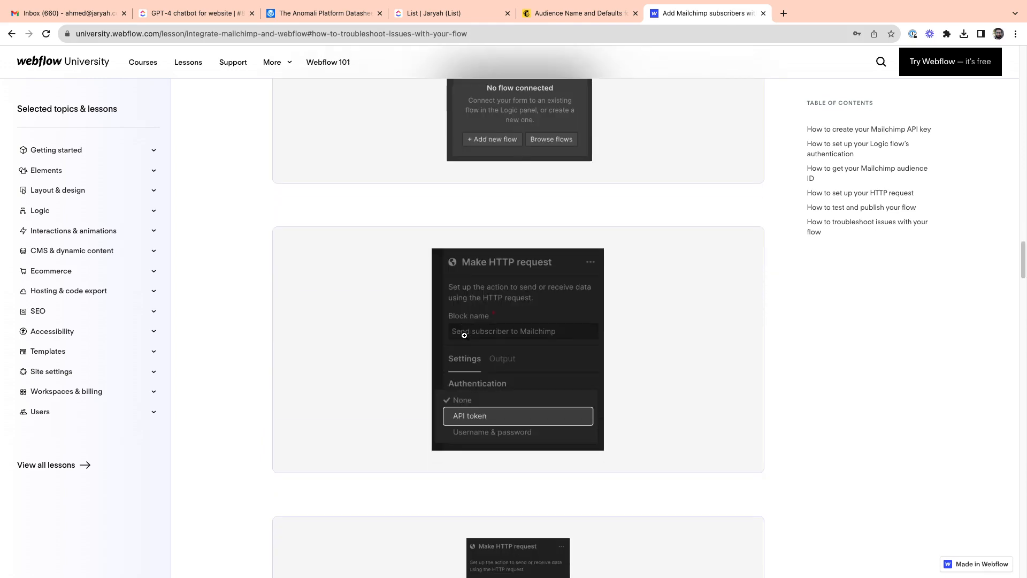
scroll(464, 335, "down", 15)
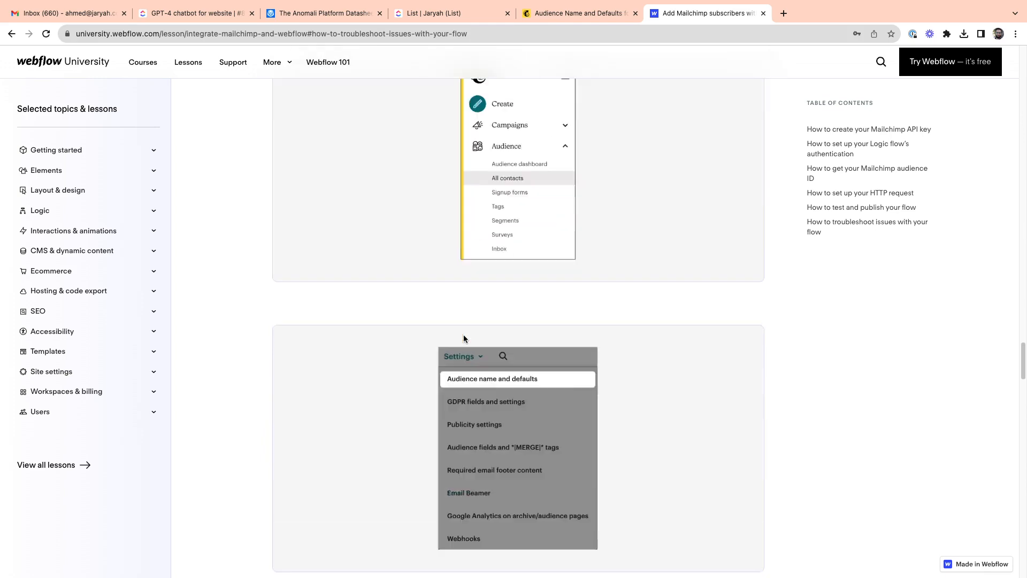
scroll(464, 338, "down", 15)
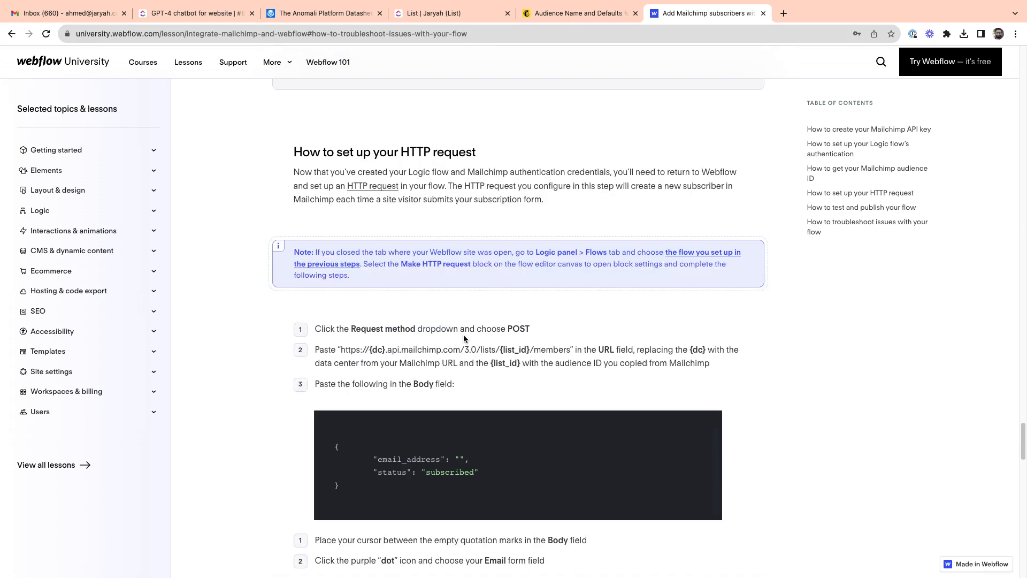
scroll(463, 335, "up", 10)
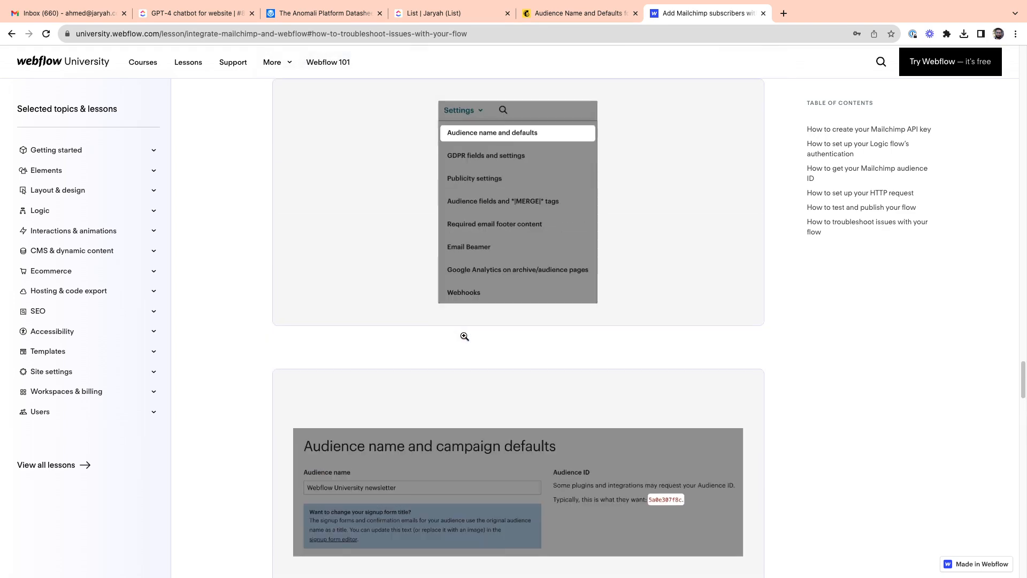
scroll(464, 336, "up", 10)
scroll(463, 338, "down", 15)
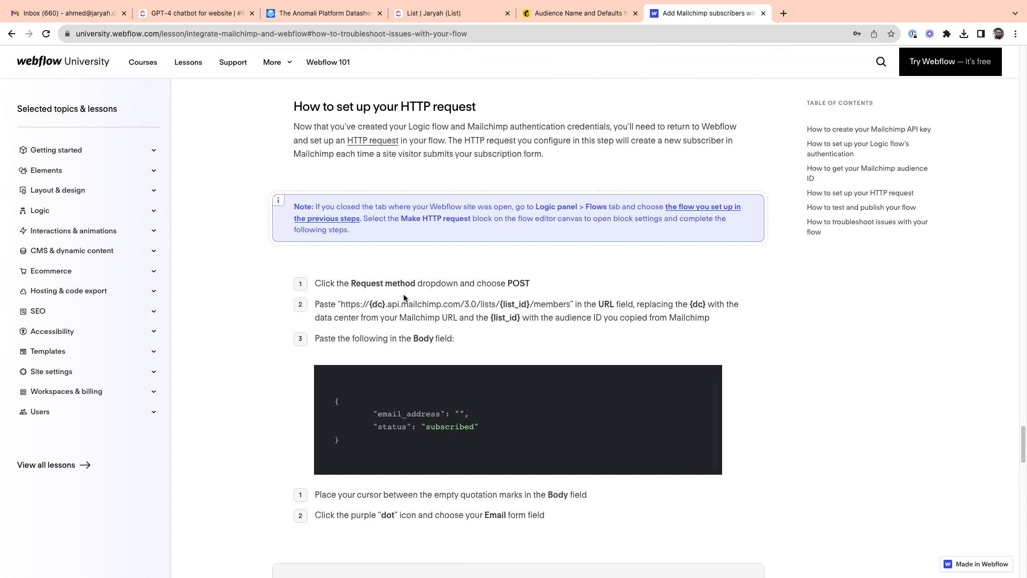
Step: Examine the lesson's request URL template, its {list_id} and {dc} placeholders, and the Body field instructions
left_click_drag(341, 304, 563, 308)
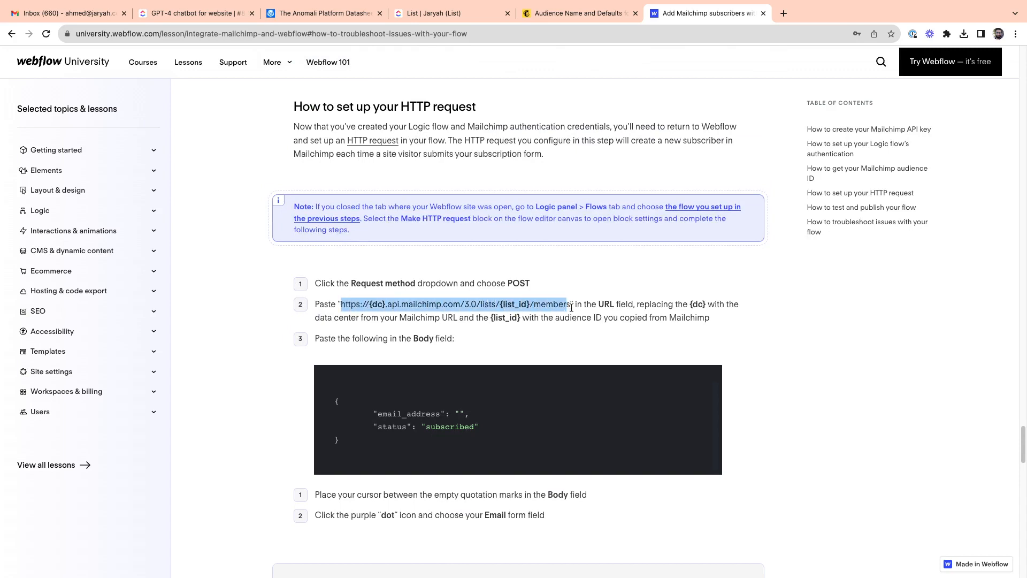
left_click(572, 309)
left_click_drag(501, 305, 527, 305)
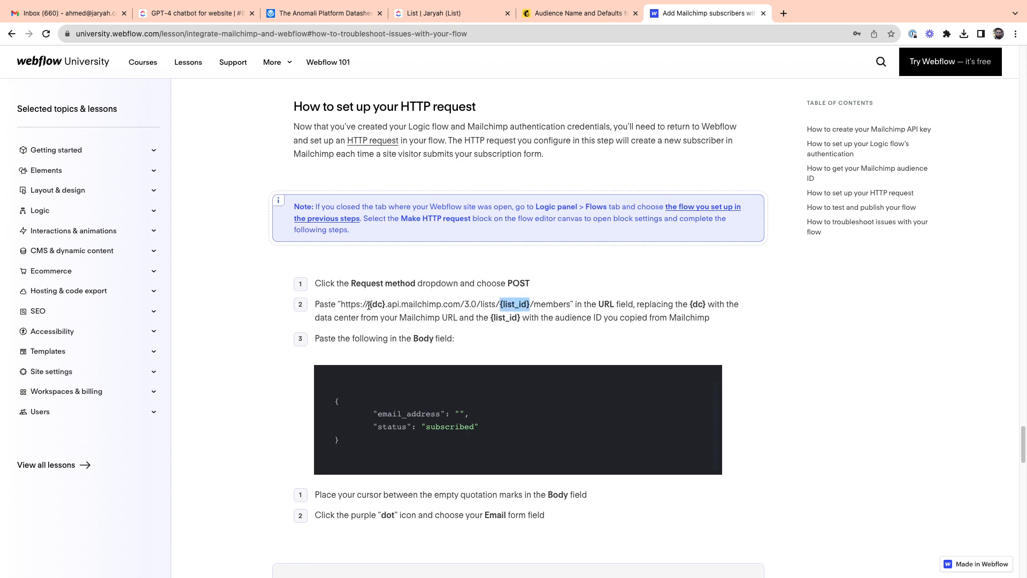
left_click_drag(370, 306, 385, 306)
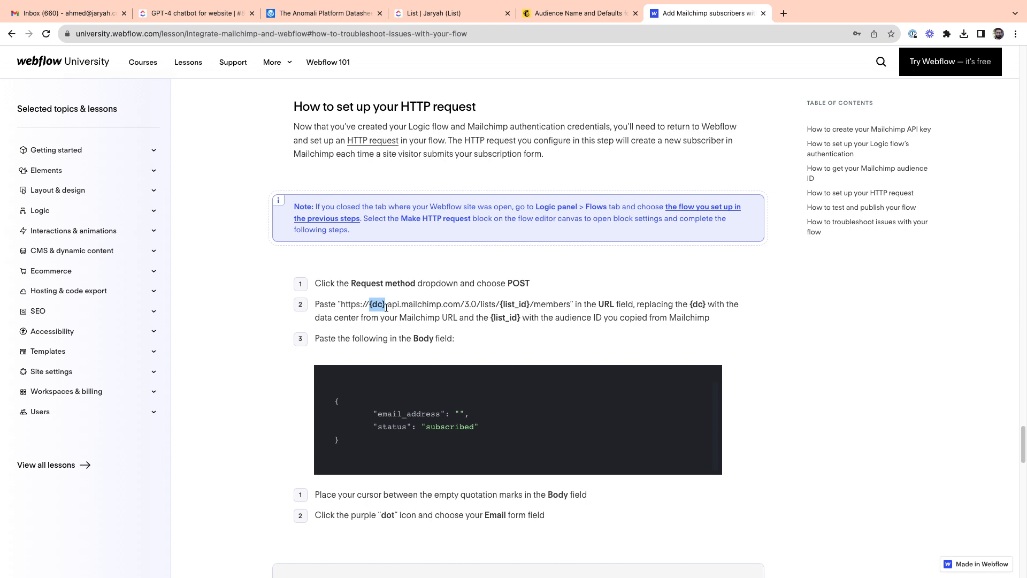
scroll(307, 294, "down", 6)
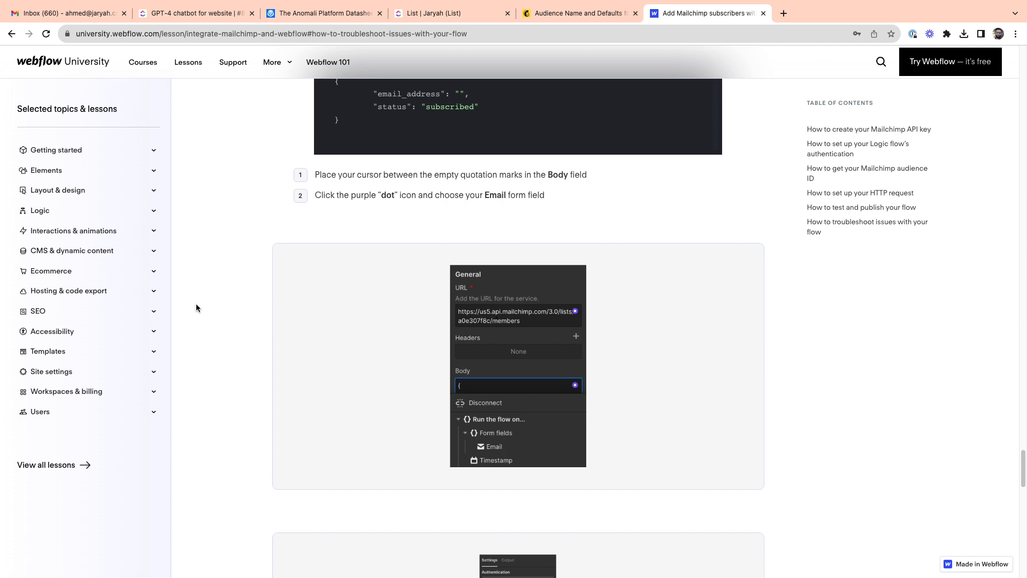
scroll(197, 304, "up", 7)
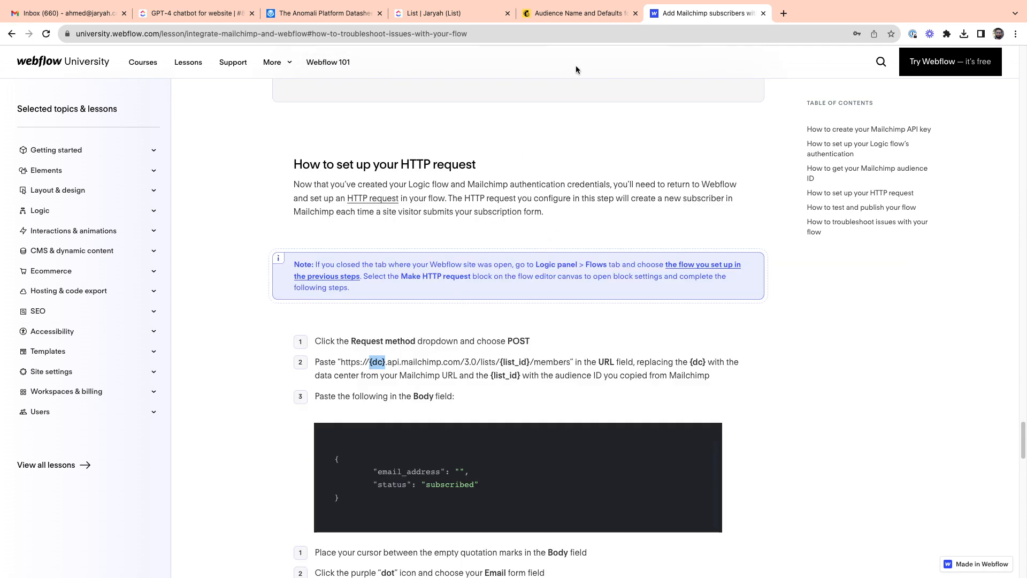
Step: Switch back to Mailchimp and look through the Contact audience's name and campaign defaults
left_click(601, 15)
scroll(537, 307, "down", 9)
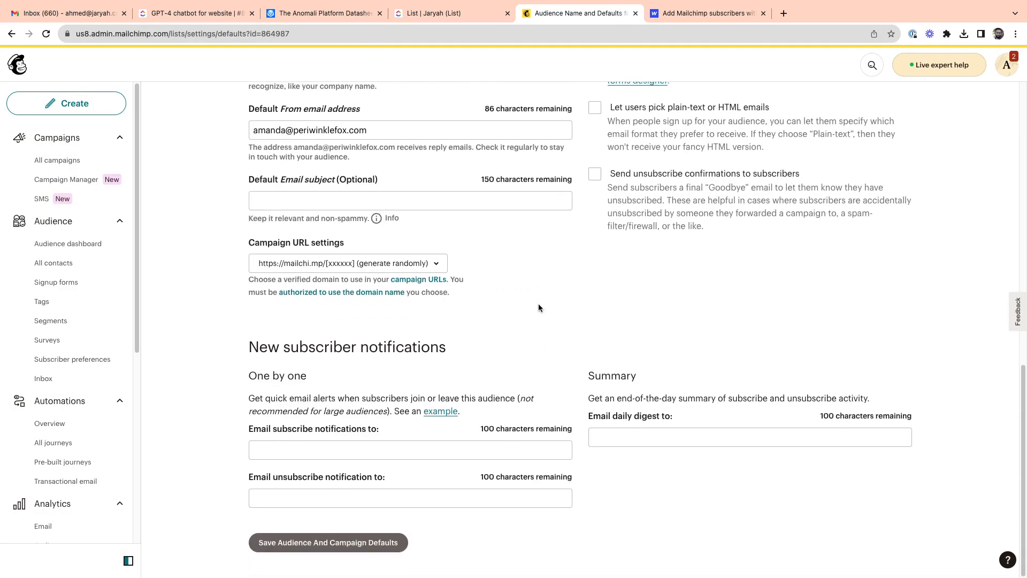
scroll(558, 329, "up", 6)
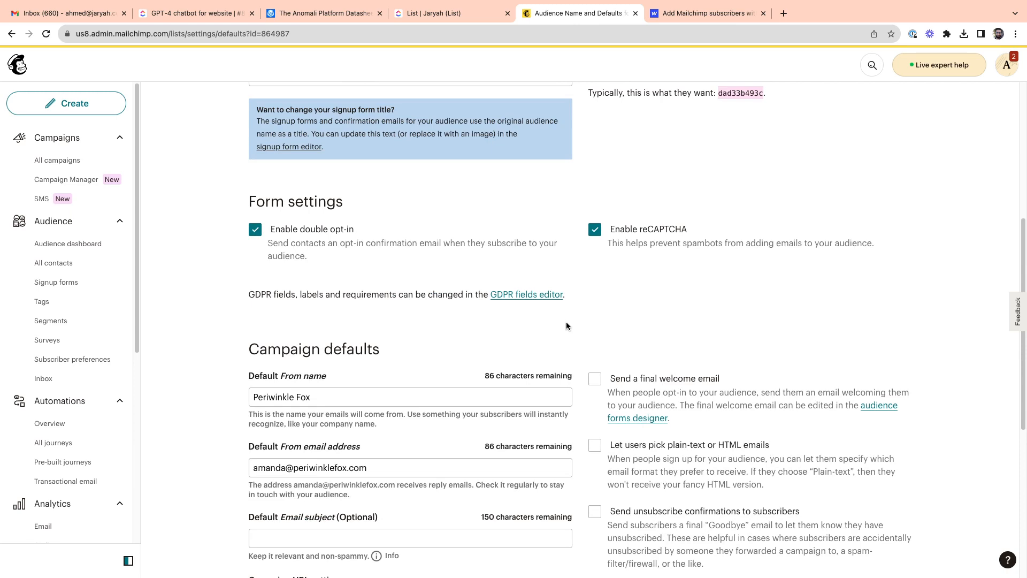
scroll(568, 325, "up", 3)
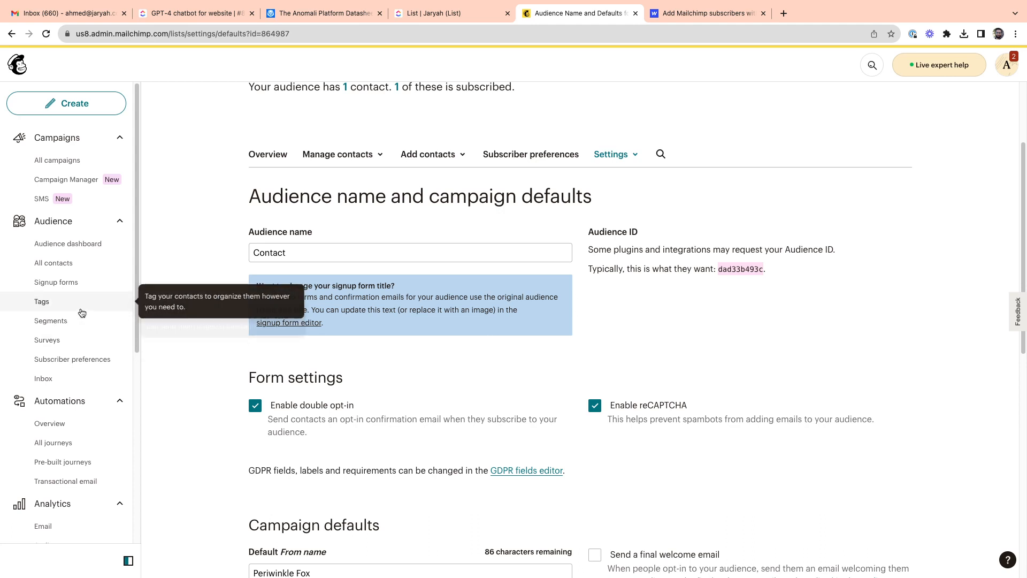
Step: Look through Mailchimp's navigation options and open the page for managing integrations
scroll(82, 311, "down", 6)
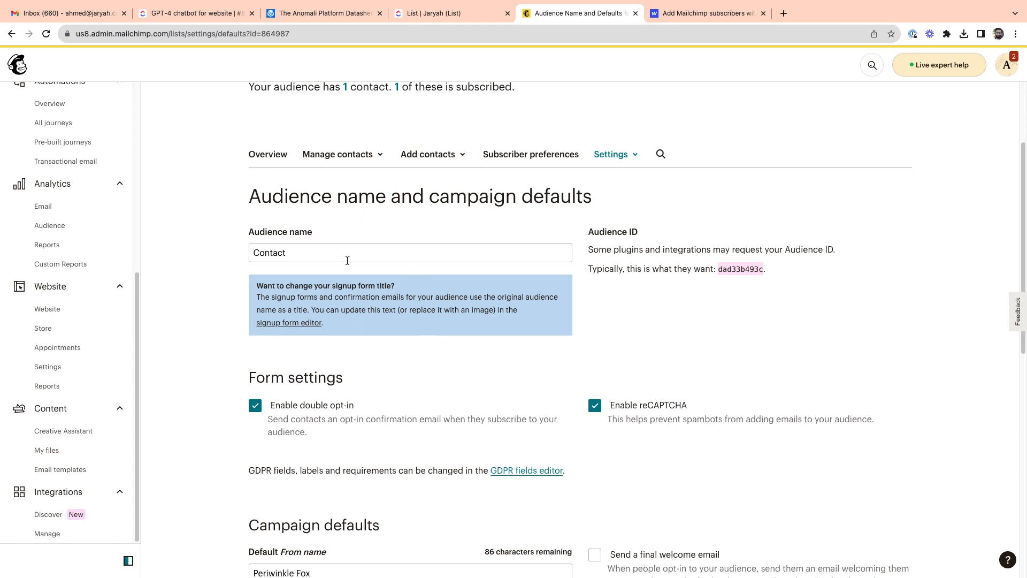
scroll(86, 270, "up", 6)
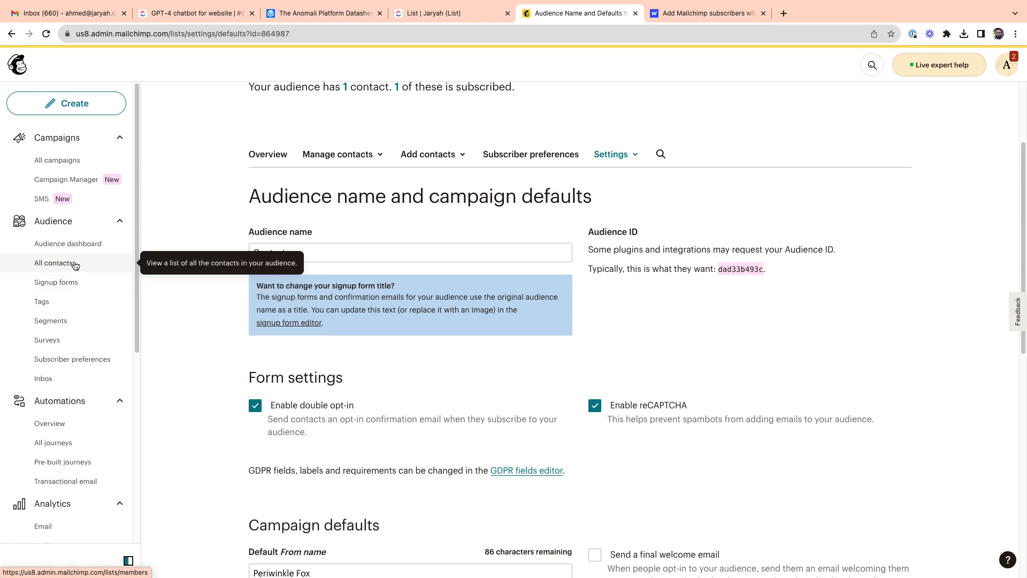
scroll(77, 273, "down", 6)
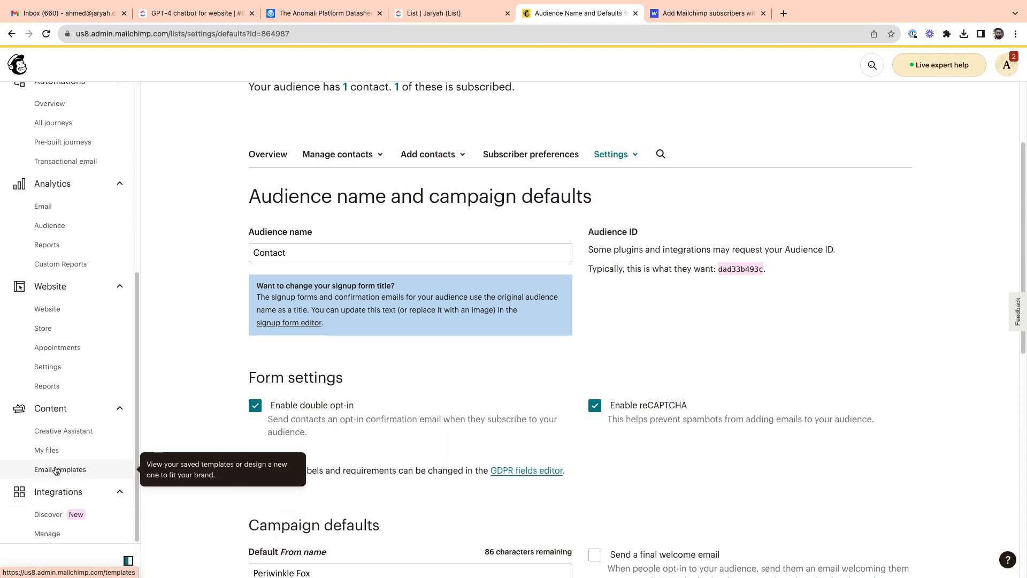
left_click(49, 533)
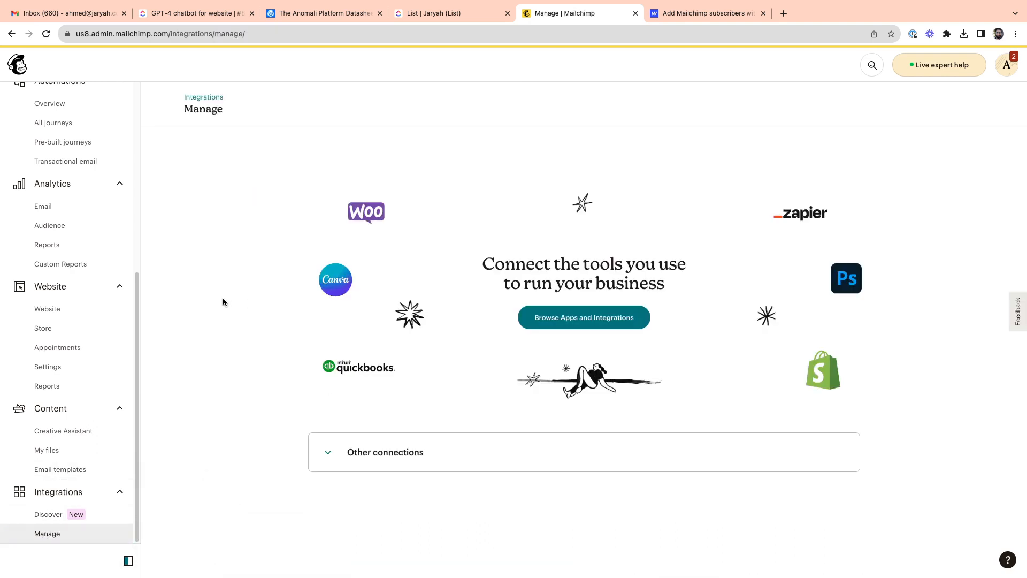
Step: Highlight the us8 data center prefix in the Mailchimp web address and open the list of all contacts
scroll(67, 282, "up", 6)
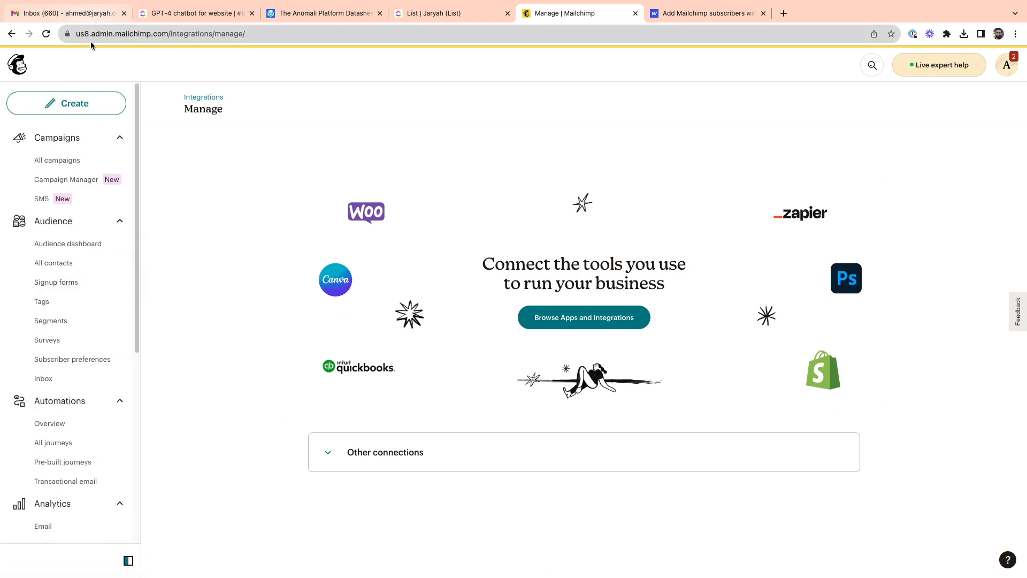
left_click(230, 33)
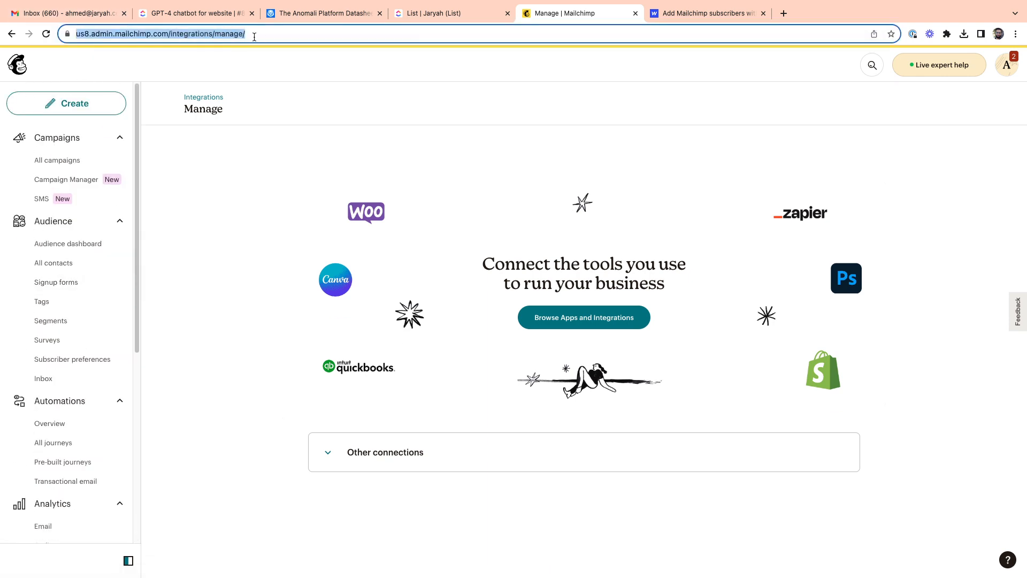
left_click(101, 34)
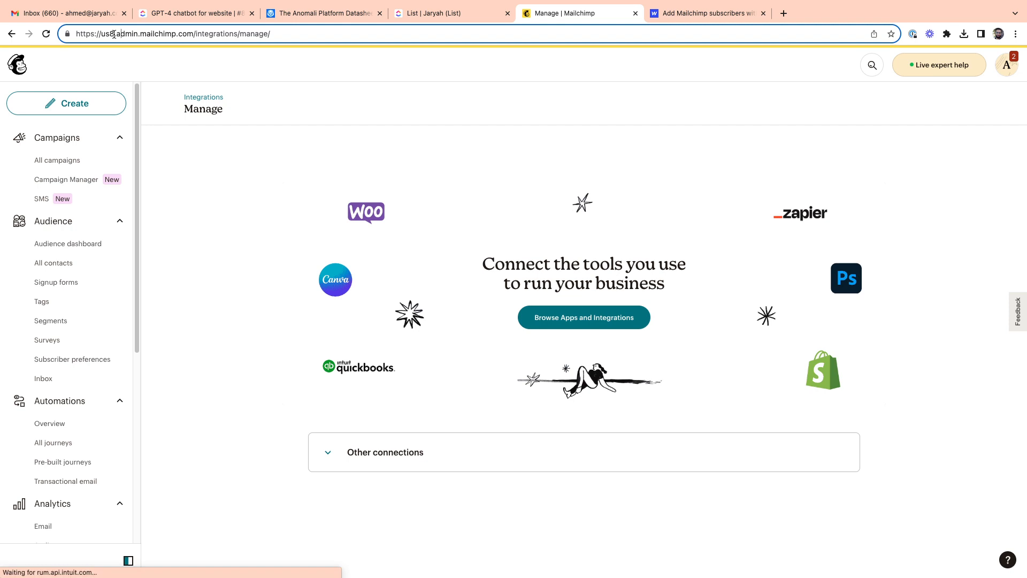
left_click_drag(114, 34, 102, 34)
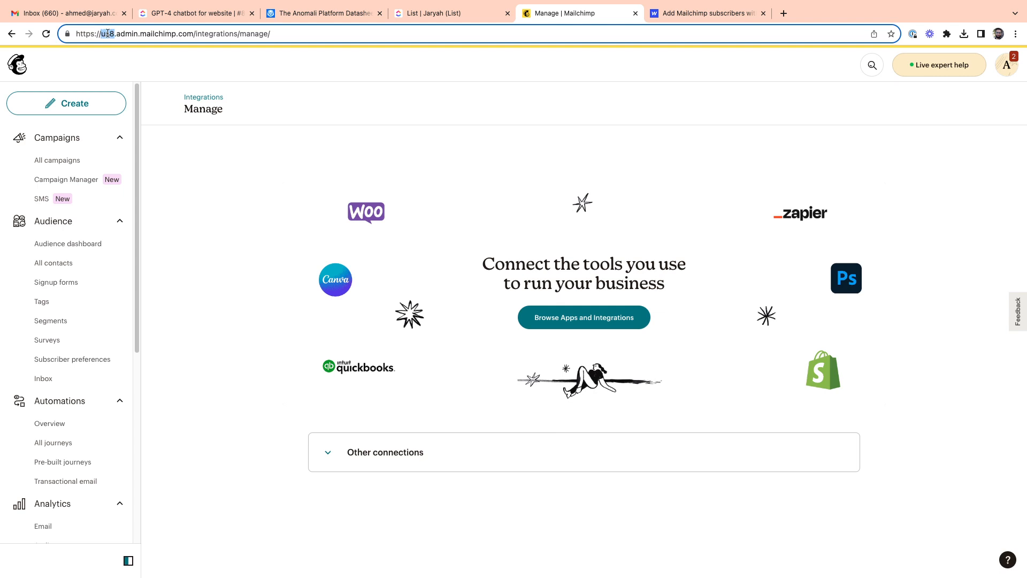
left_click(58, 264)
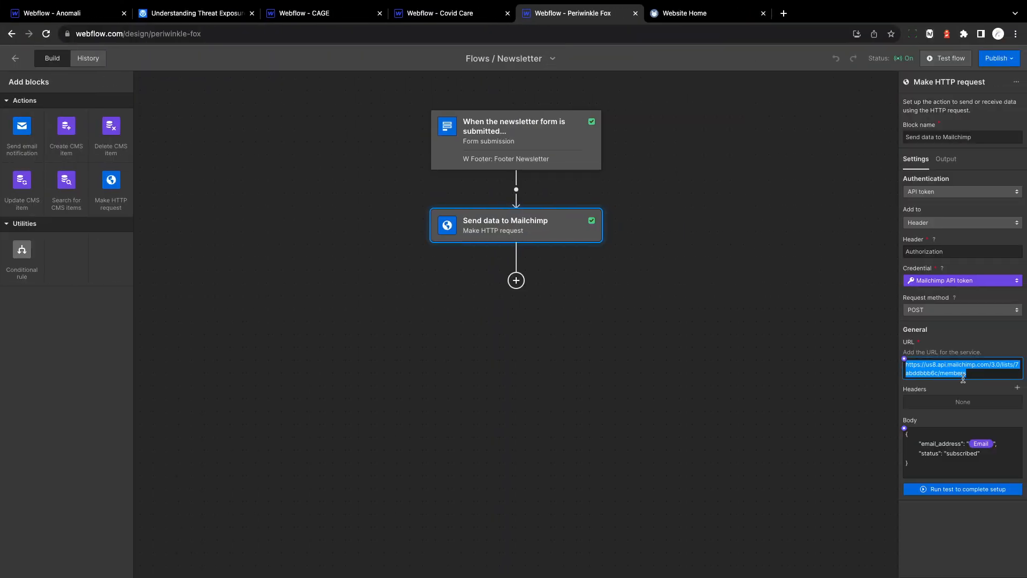
Step: Compare the Newsletter flow's request body in Webflow with the JSON body snippet in the Webflow University lesson
left_click(921, 465)
left_click_drag(914, 465, 906, 435)
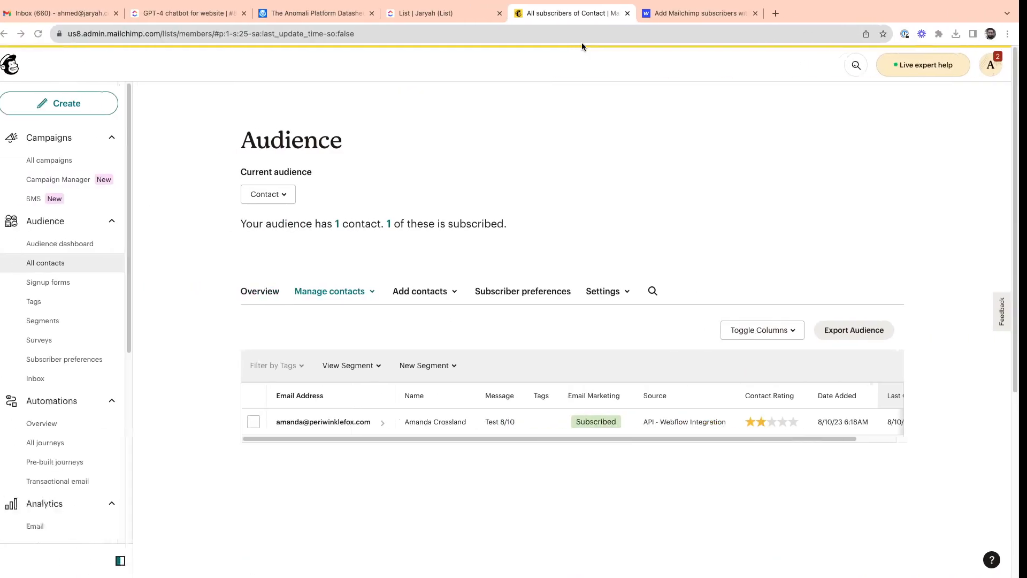
left_click(667, 16)
scroll(227, 266, "down", 5)
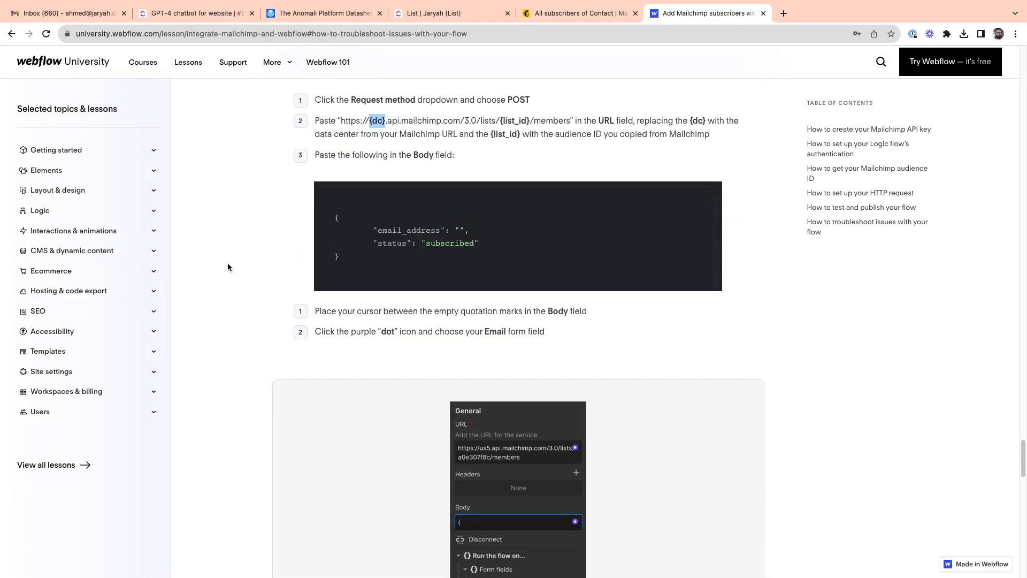
scroll(271, 261, "up", 5)
scroll(321, 374, "down", 2)
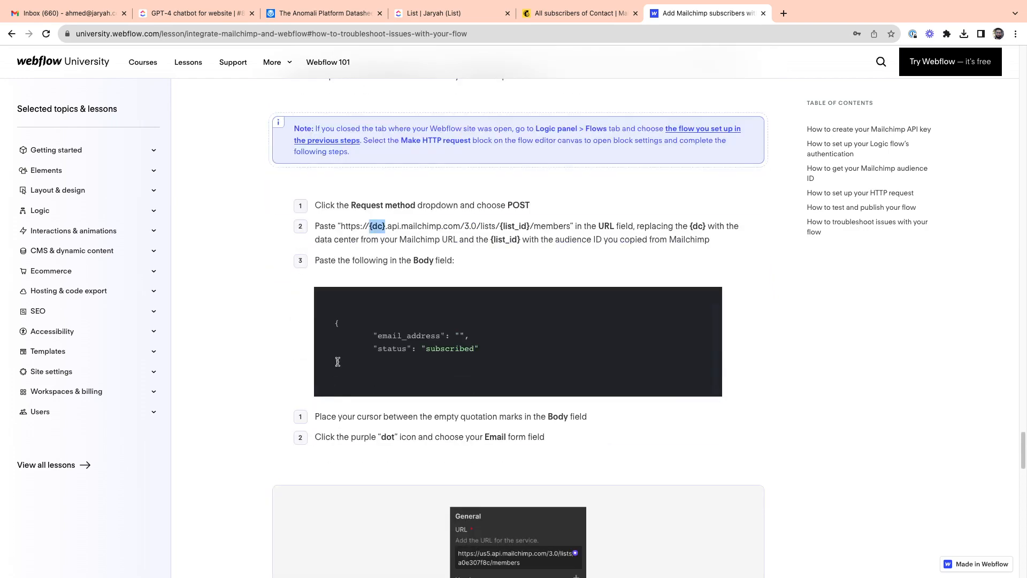
left_click_drag(341, 364, 336, 328)
left_click(366, 367)
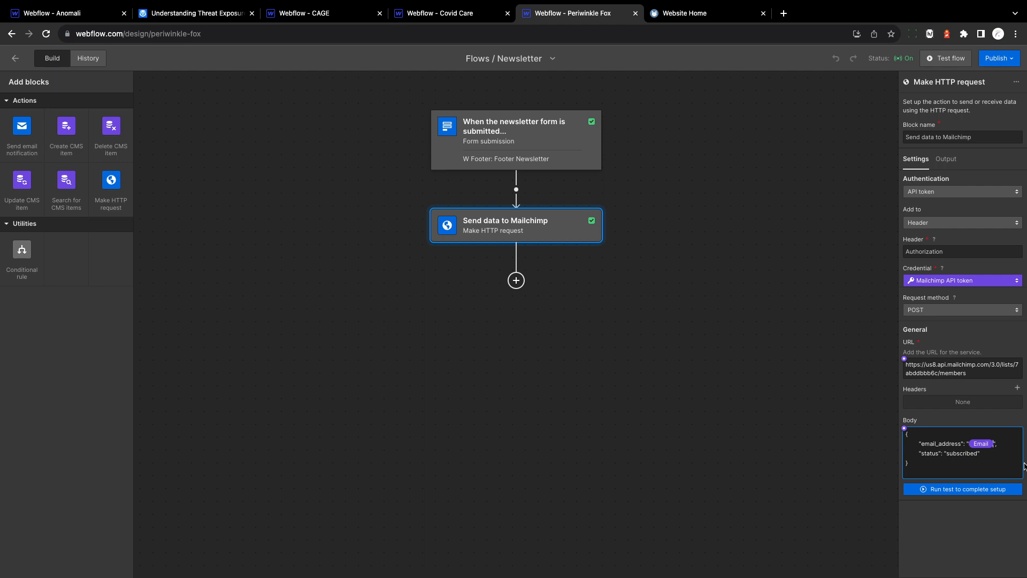
Step: Back in Webflow's Newsletter flow, view the form fields that can be inserted into the request body and dismiss the list
left_click(905, 429)
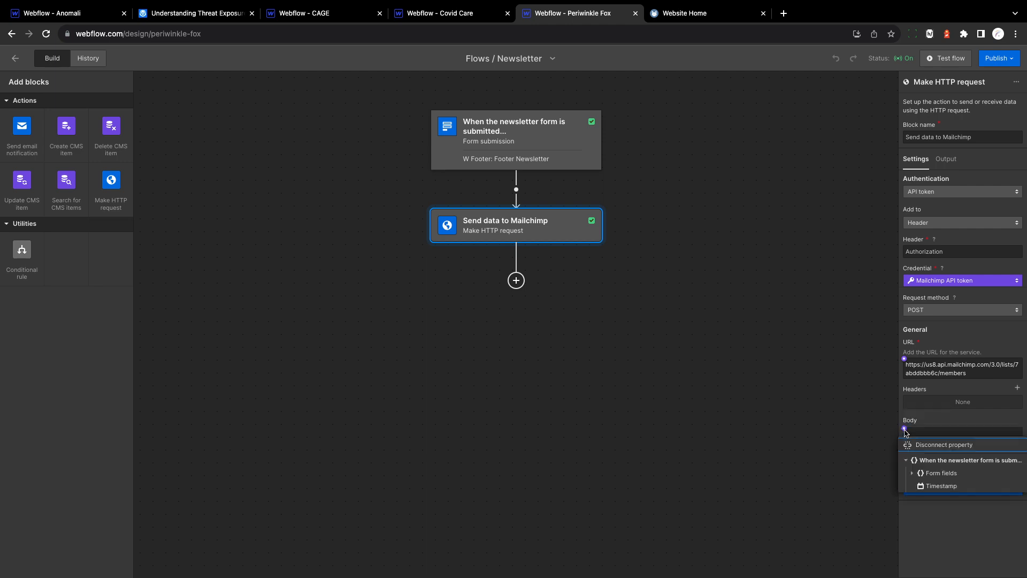
left_click(916, 474)
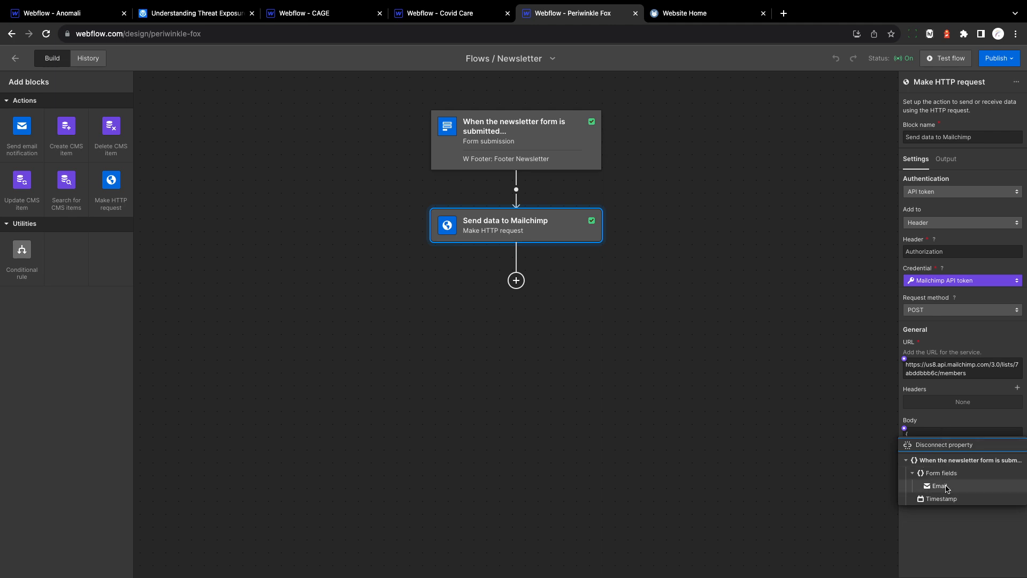
left_click(952, 423)
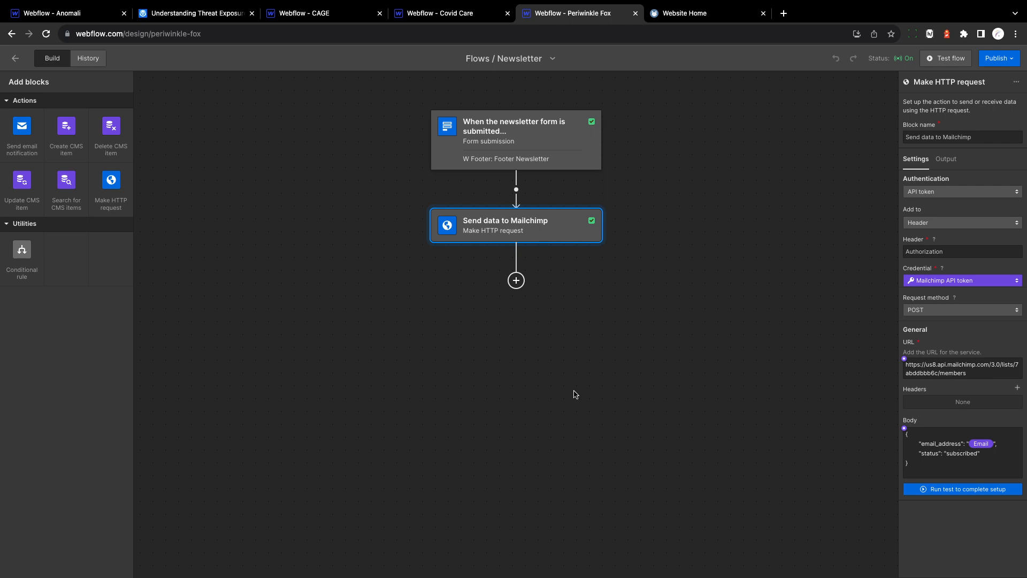
Step: Open the Gift Card flow's Send data to Mailchimp request and highlight the merge_fields block and its FNAME key
left_click(15, 58)
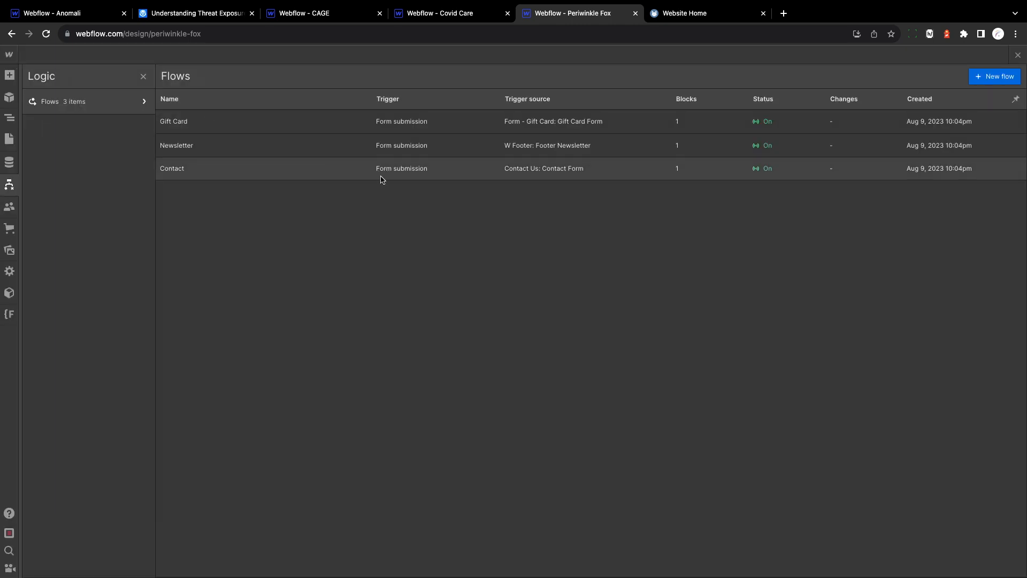
left_click(288, 131)
left_click(556, 237)
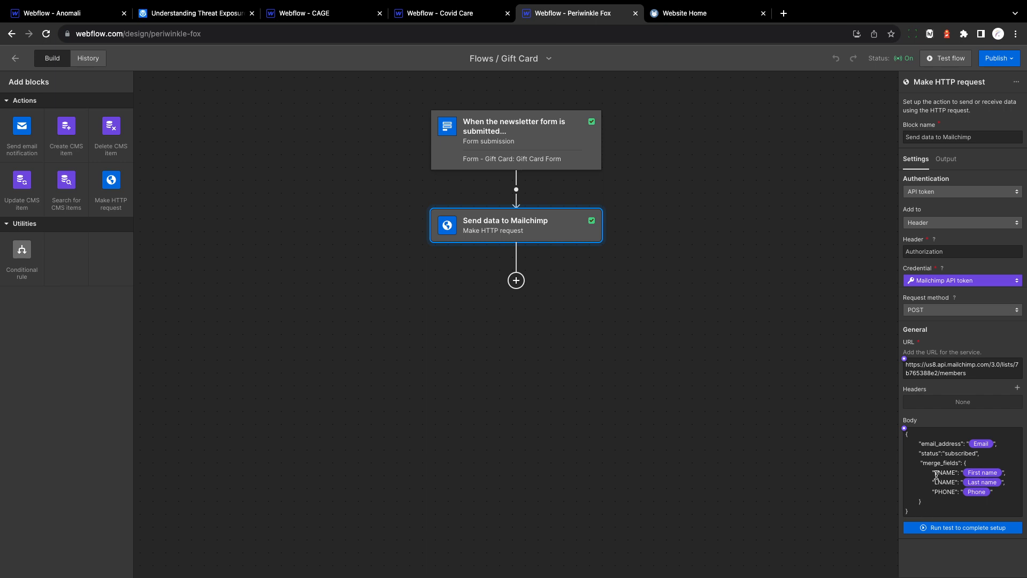
left_click_drag(920, 461, 925, 499)
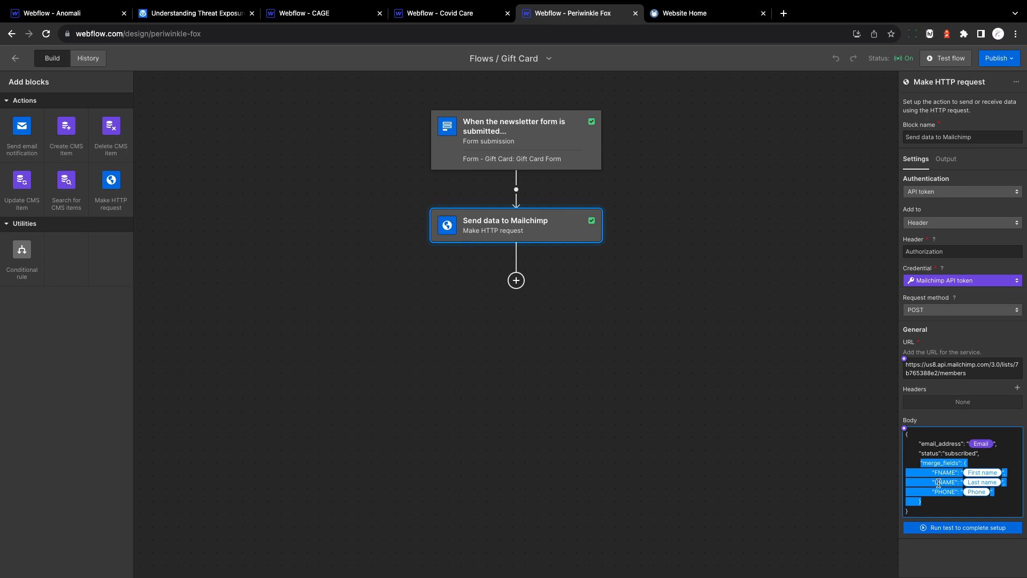
left_click(982, 454)
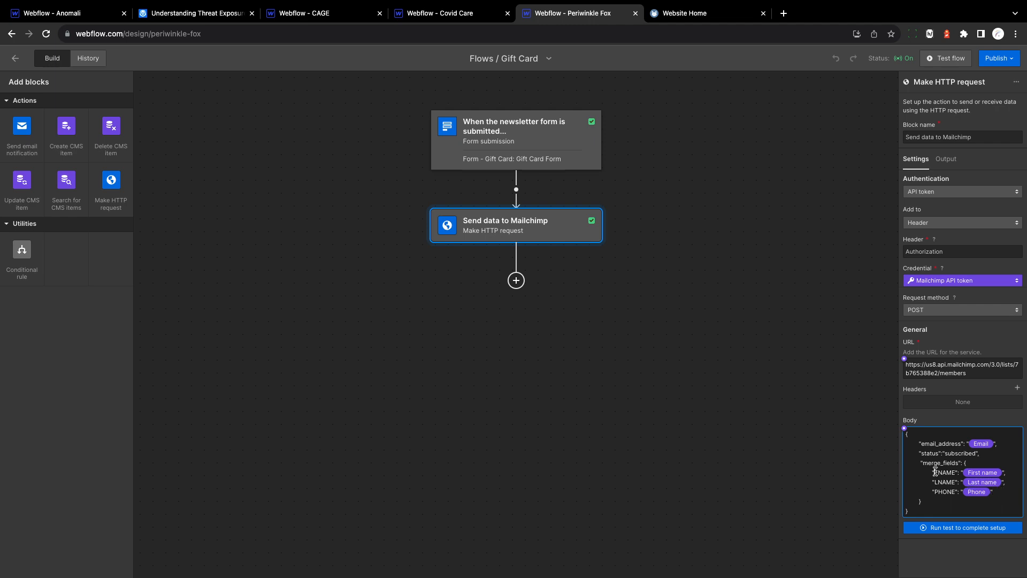
left_click_drag(935, 472, 956, 473)
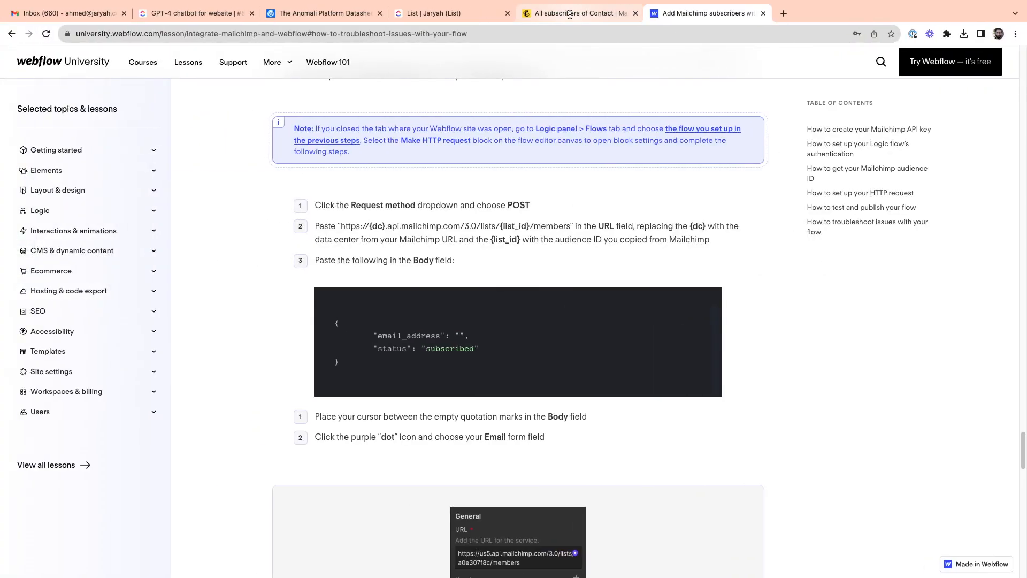
Step: Switch to Mailchimp and open the Contact audience's signup form in the form builder to examine its fields
left_click(570, 14)
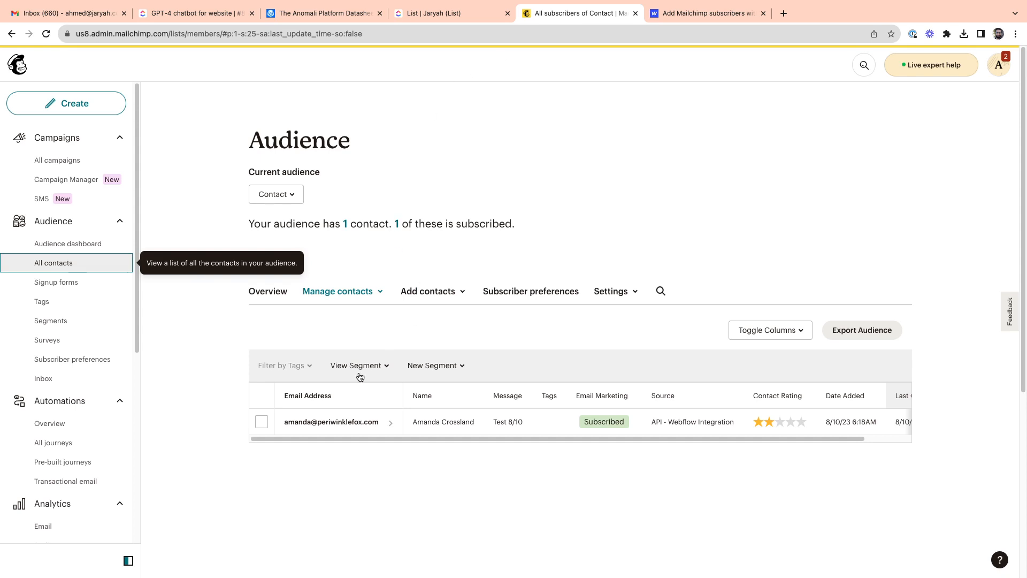
left_click(72, 283)
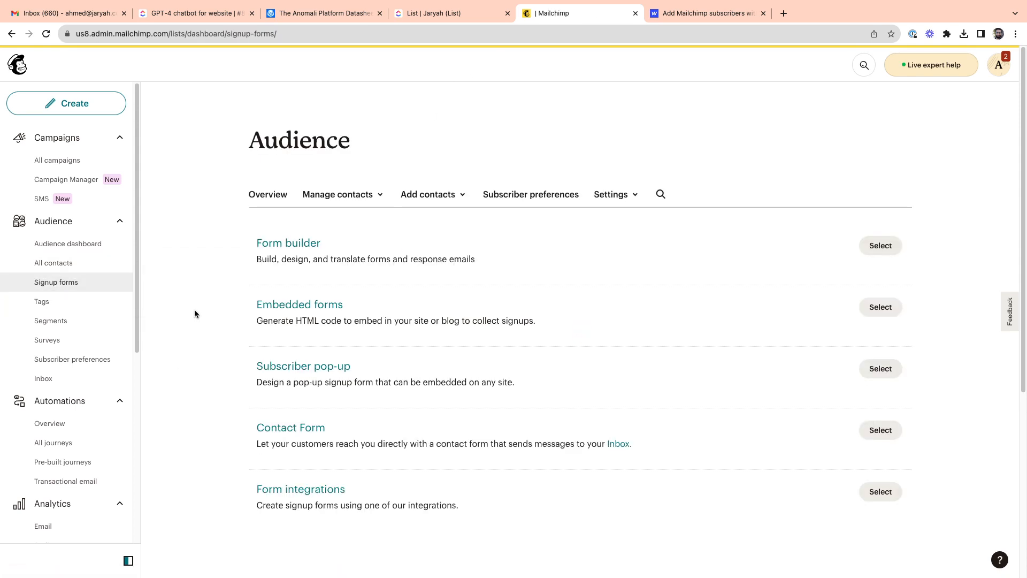
left_click(287, 340)
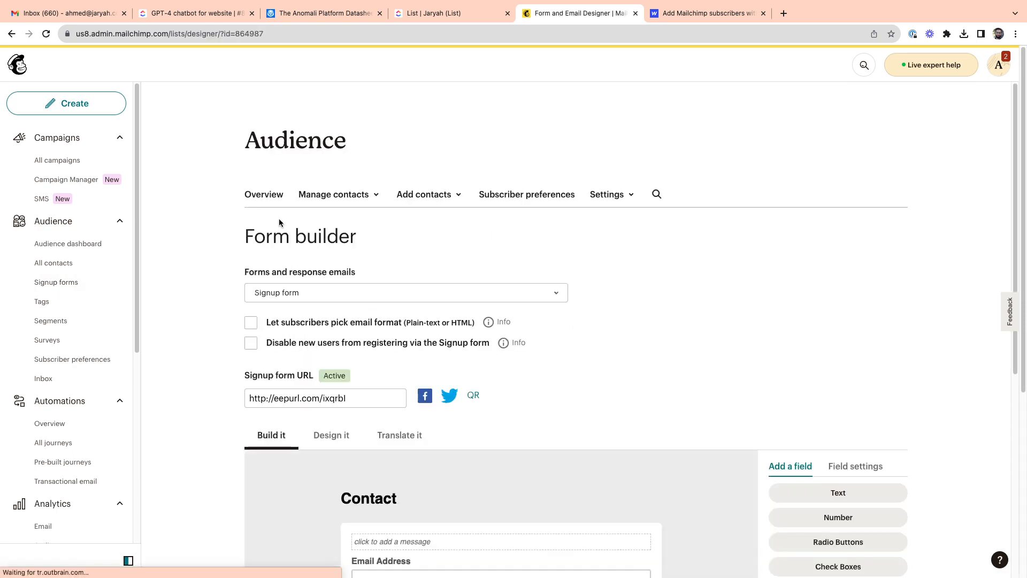
scroll(219, 293, "down", 6)
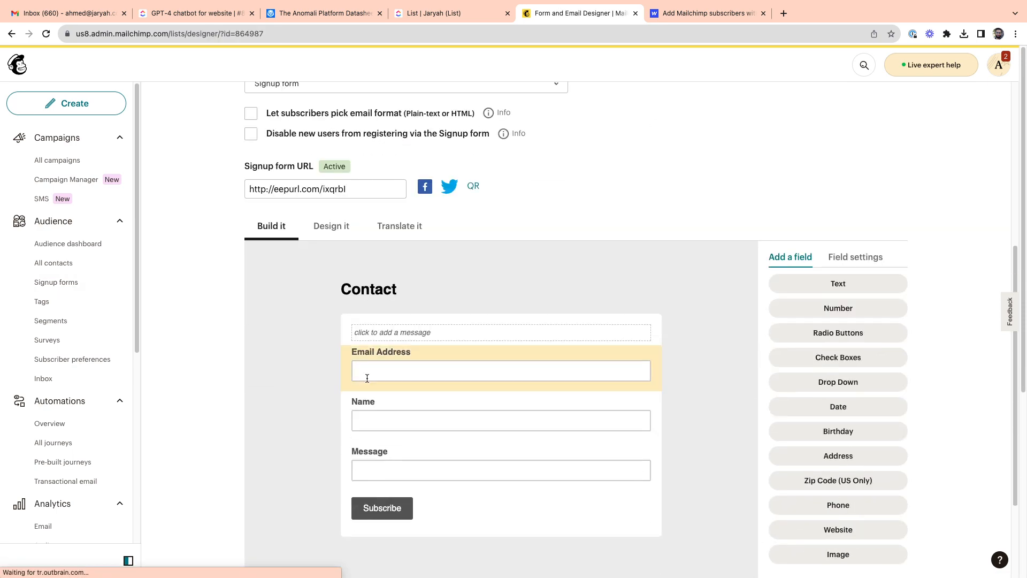
left_click(429, 406)
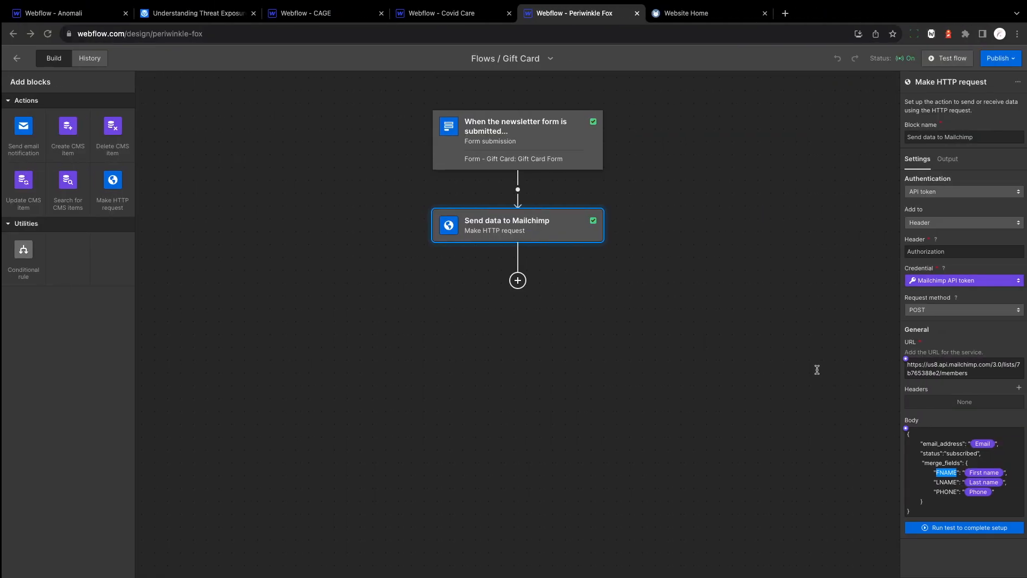
Step: Return to Webflow, open the Contact flow's Send data to Mailchimp request, and highlight its NAME key and full body
left_click(15, 58)
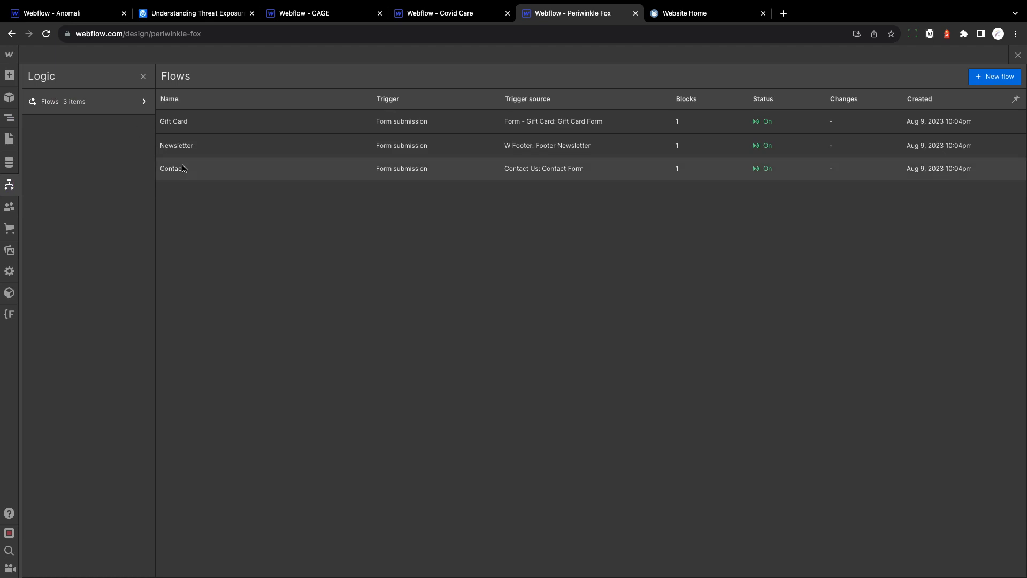
left_click(183, 168)
left_click(512, 226)
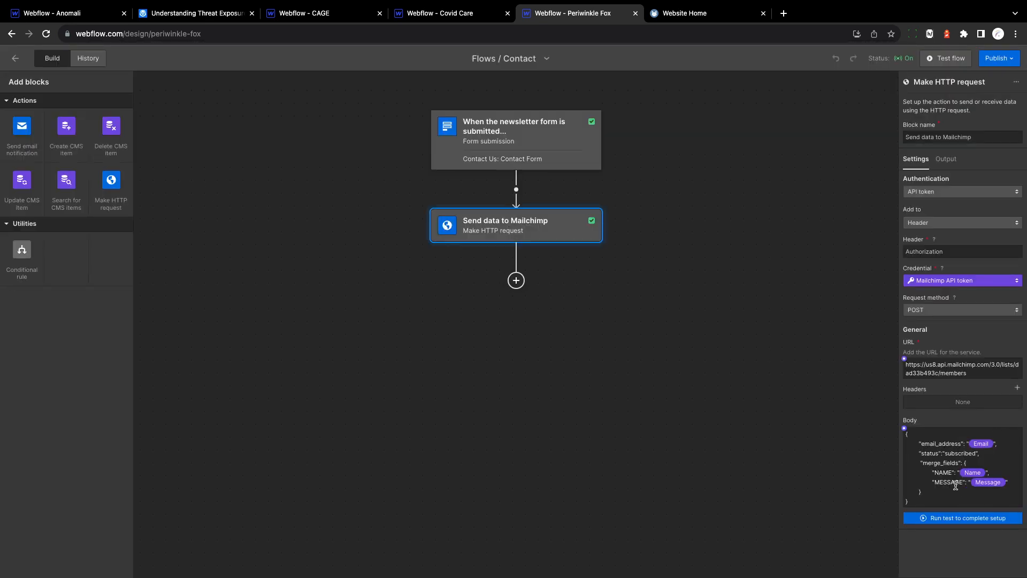
left_click_drag(935, 472, 957, 471)
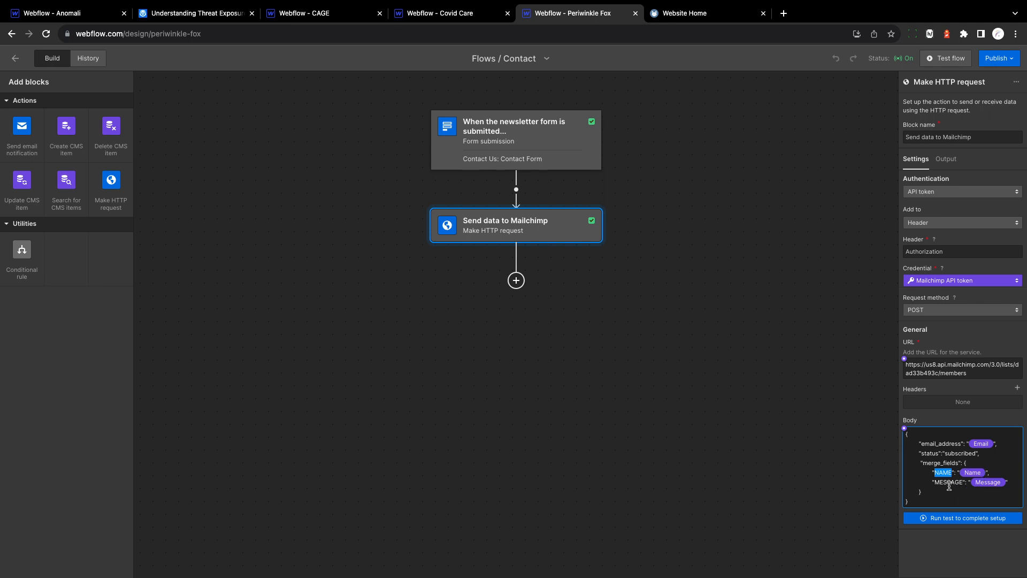
left_click_drag(926, 498, 906, 440)
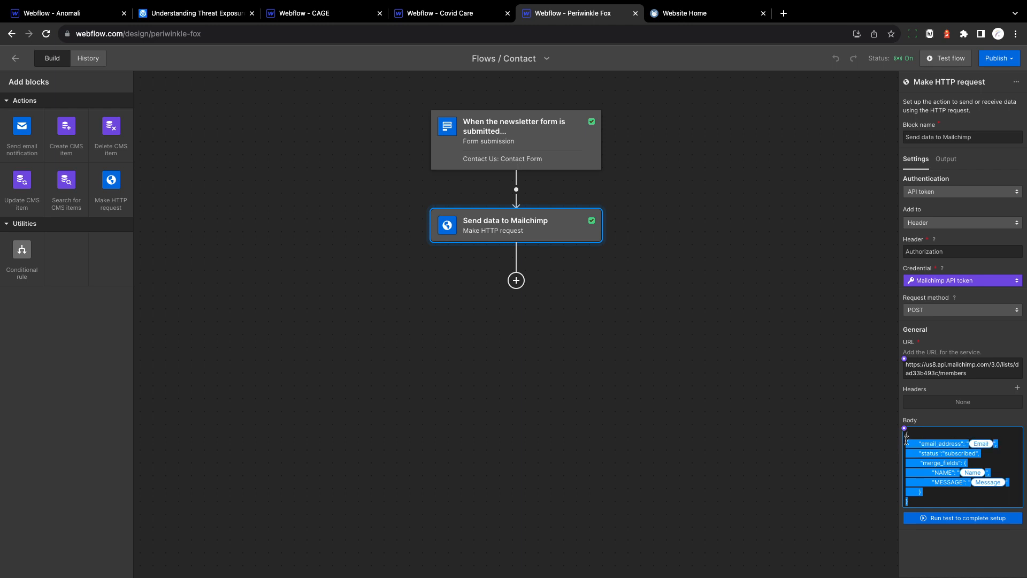
left_click(926, 452)
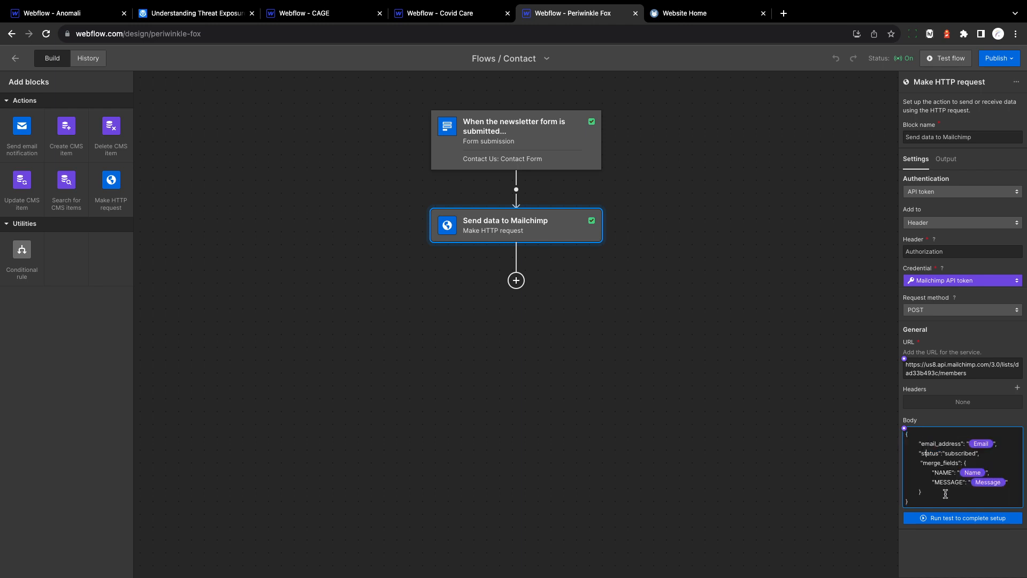